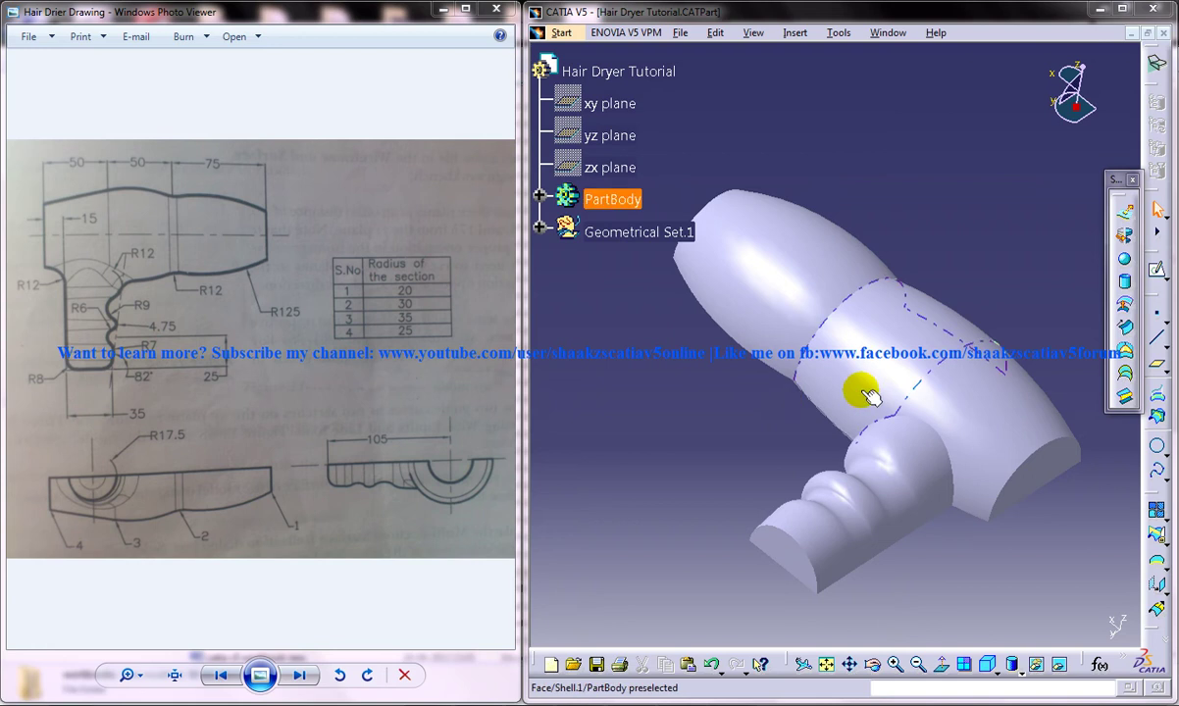
- Look over the finished hair dryer model's body and handle, and switch to the Part2 document
middle_drag(882, 421, 856, 423)
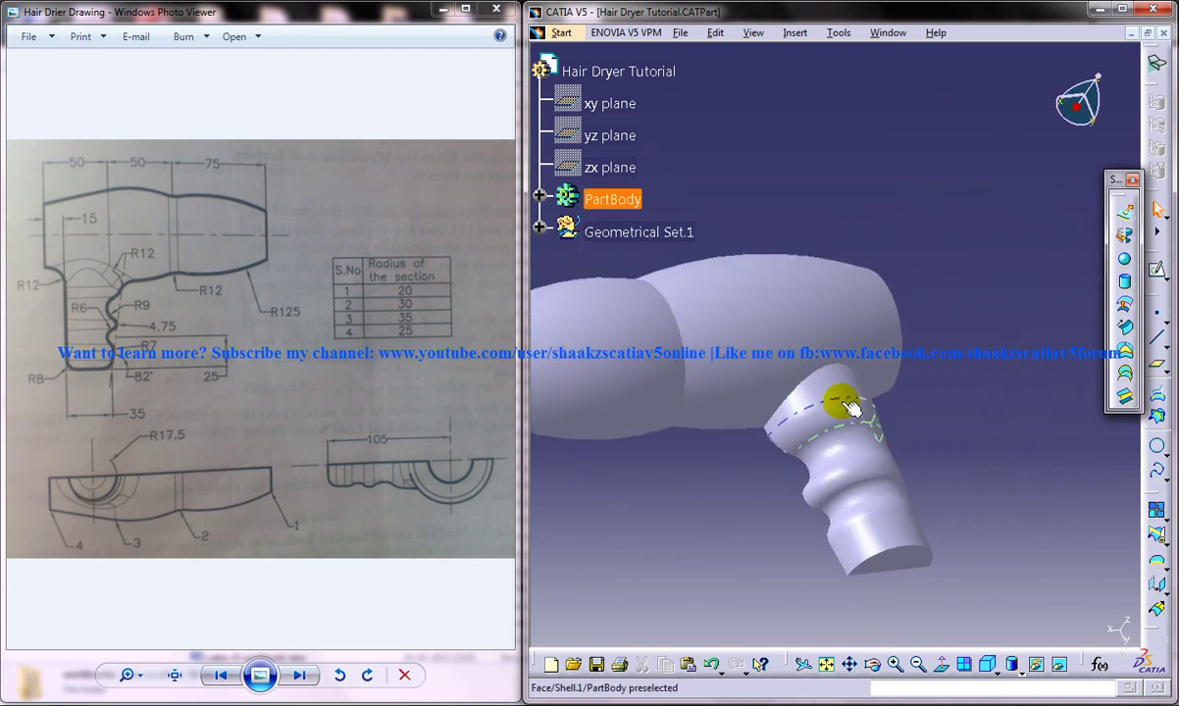
middle_drag(868, 495, 825, 458)
middle_drag(904, 428, 882, 400)
click(888, 33)
click(894, 155)
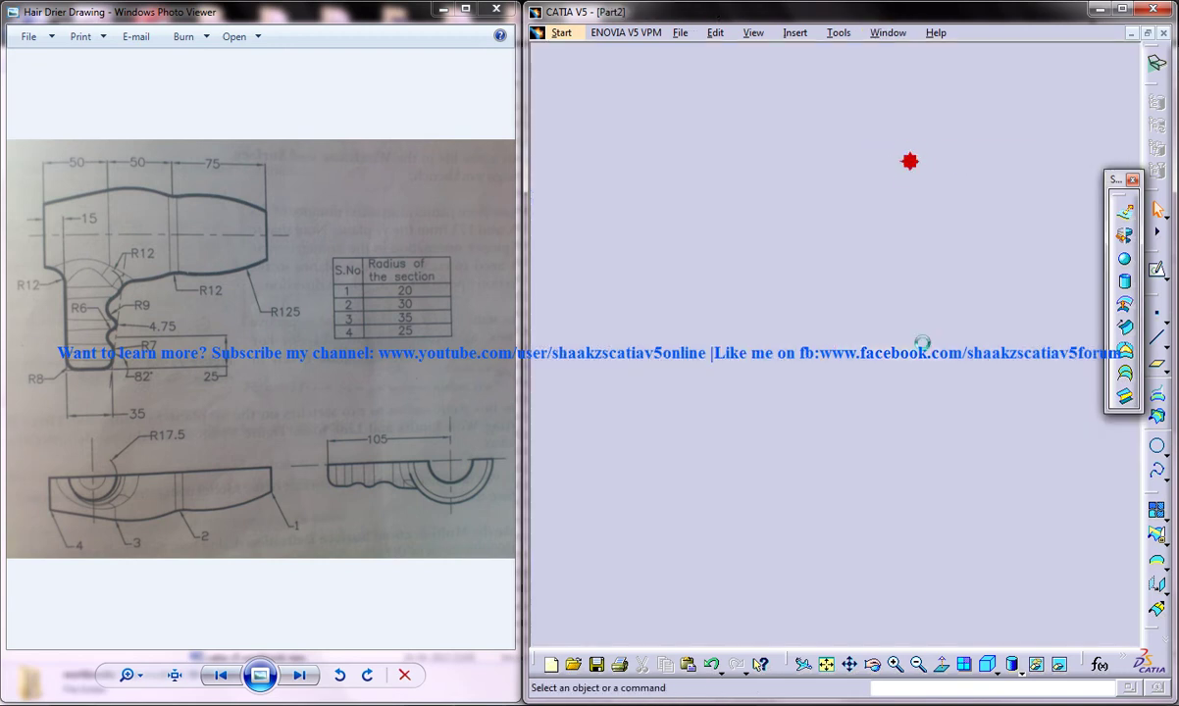
- Start a sketch on the xy plane, viewing the multi-sections surface and the handle's guide line from the side
mouse_move(872, 156)
middle_down()
mouse_move(855, 339)
mouse_move(871, 371)
mouse_move(926, 279)
middle_up()
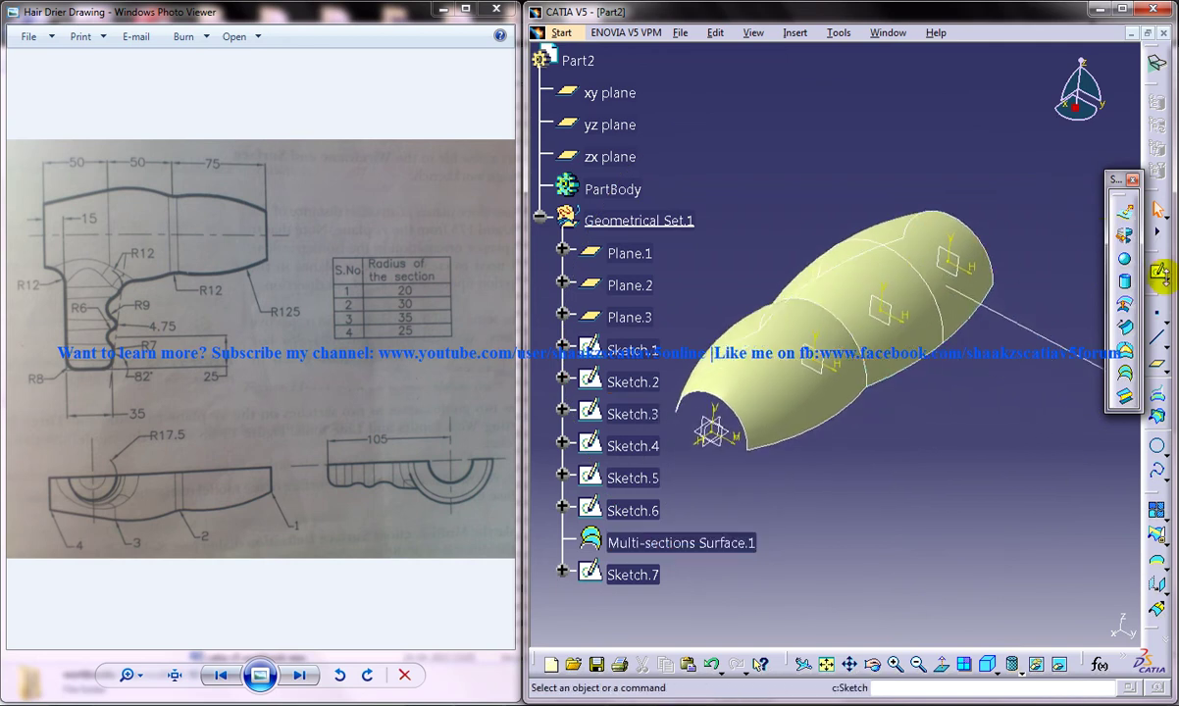
click(737, 438)
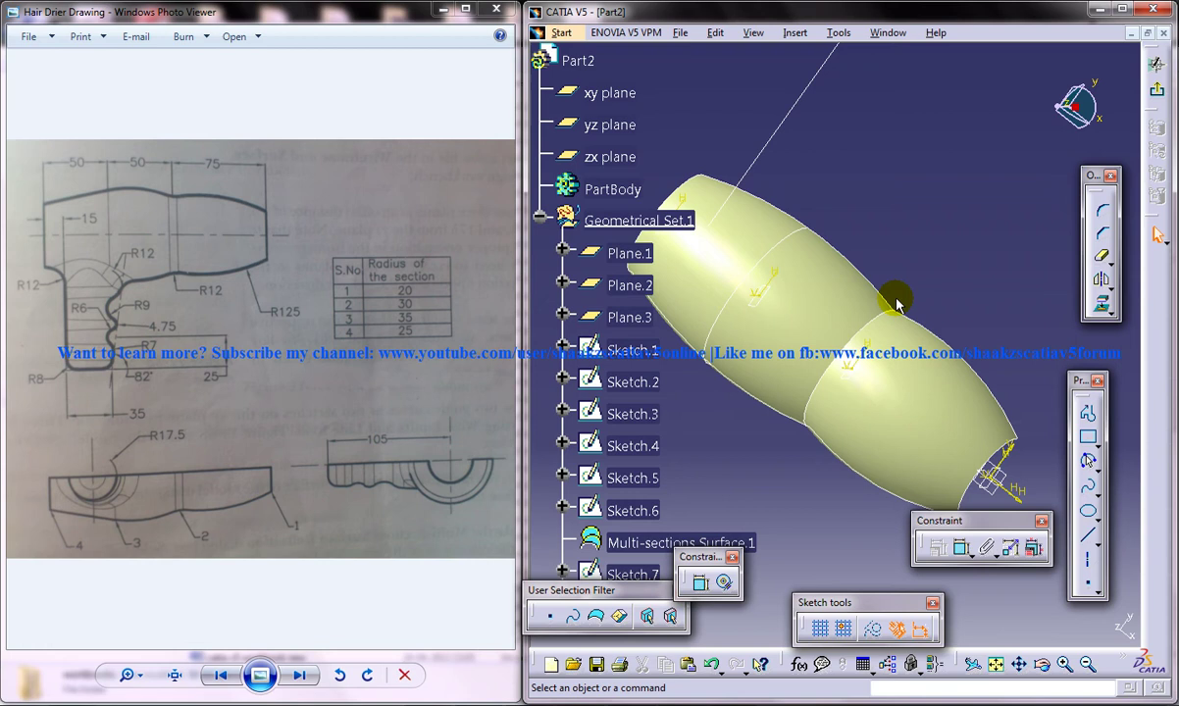
mouse_move(893, 170)
middle_down()
mouse_move(860, 261)
mouse_move(866, 284)
middle_up()
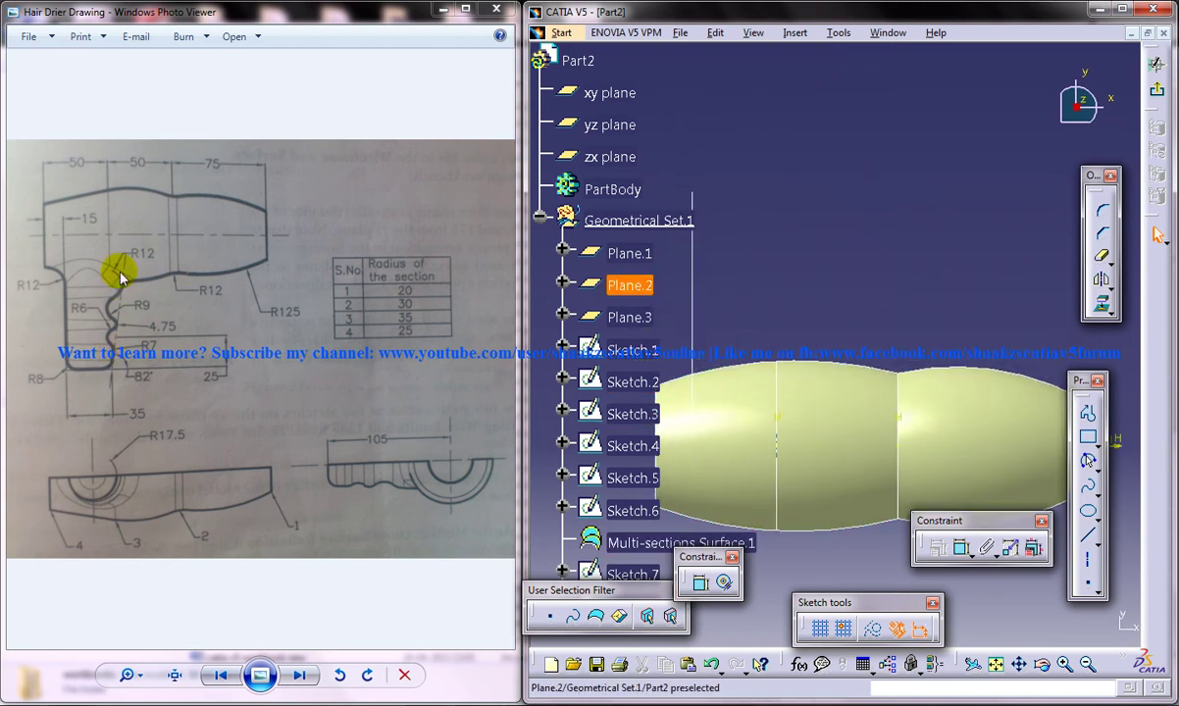
middle_drag(750, 294, 792, 287)
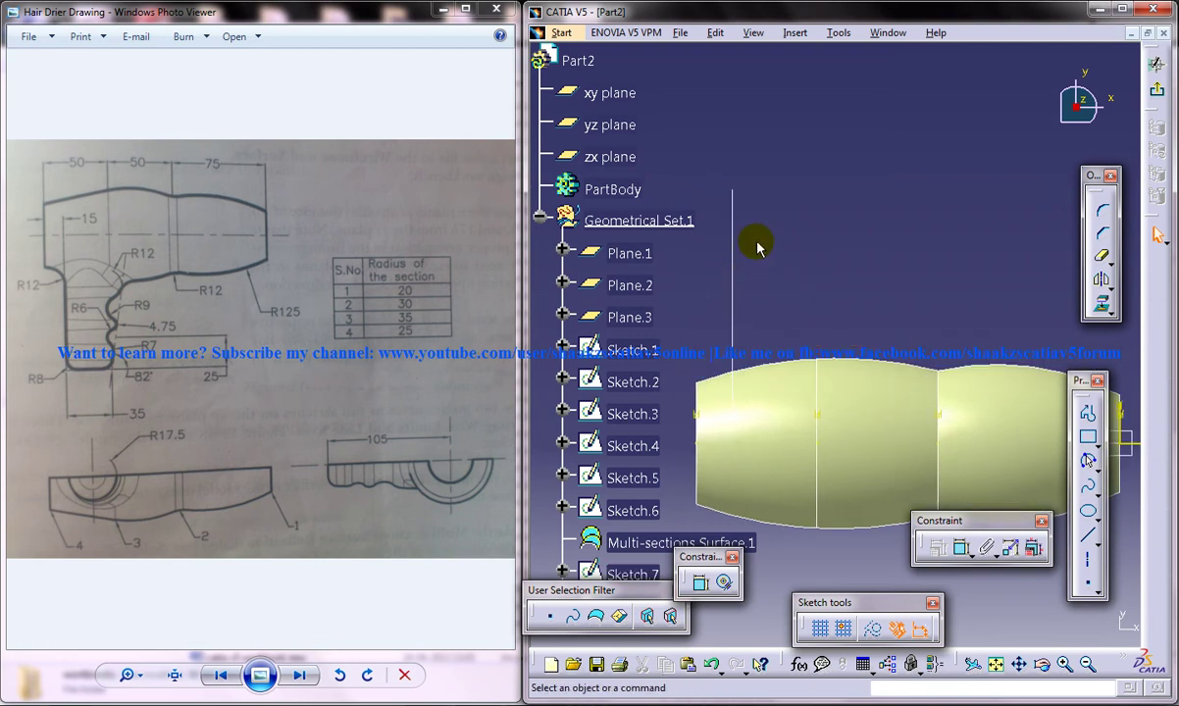
click(1087, 413)
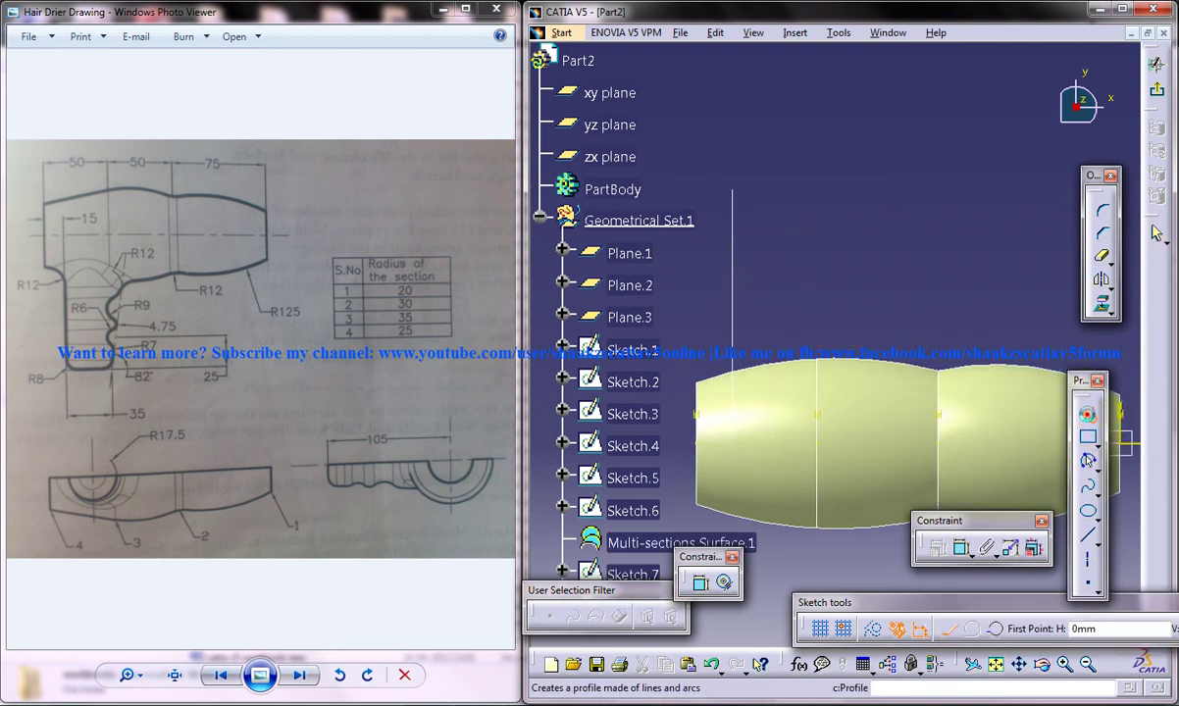
click(1087, 557)
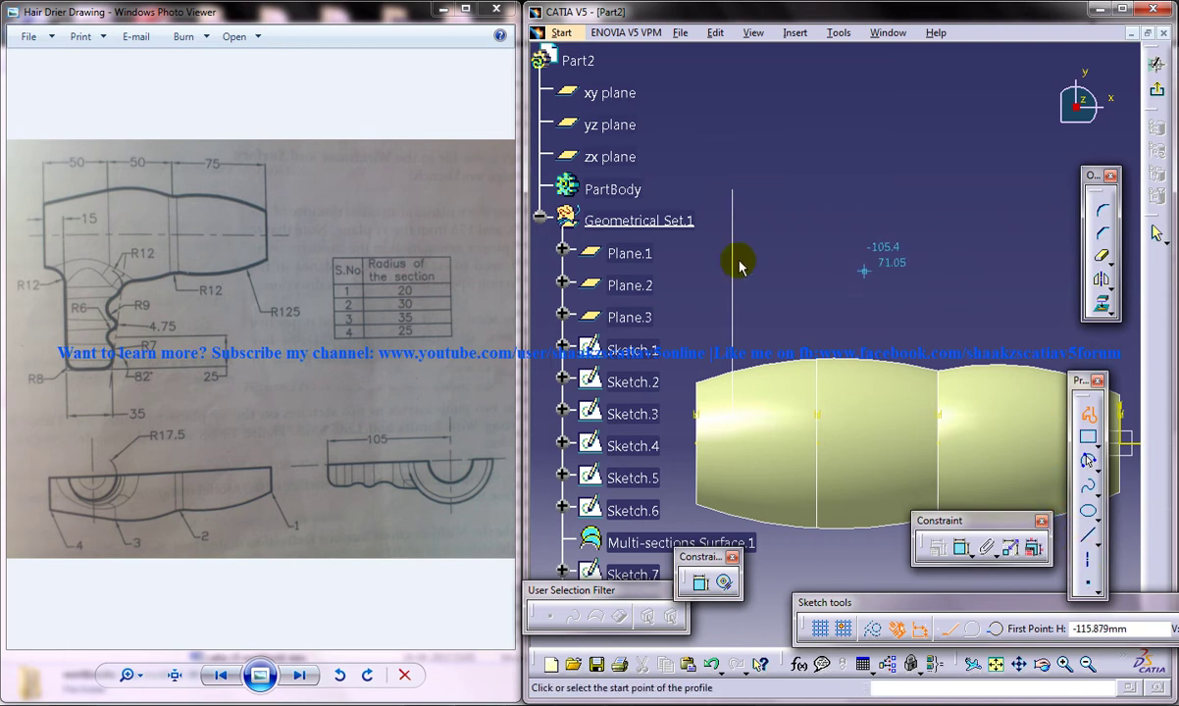
key(Escape)
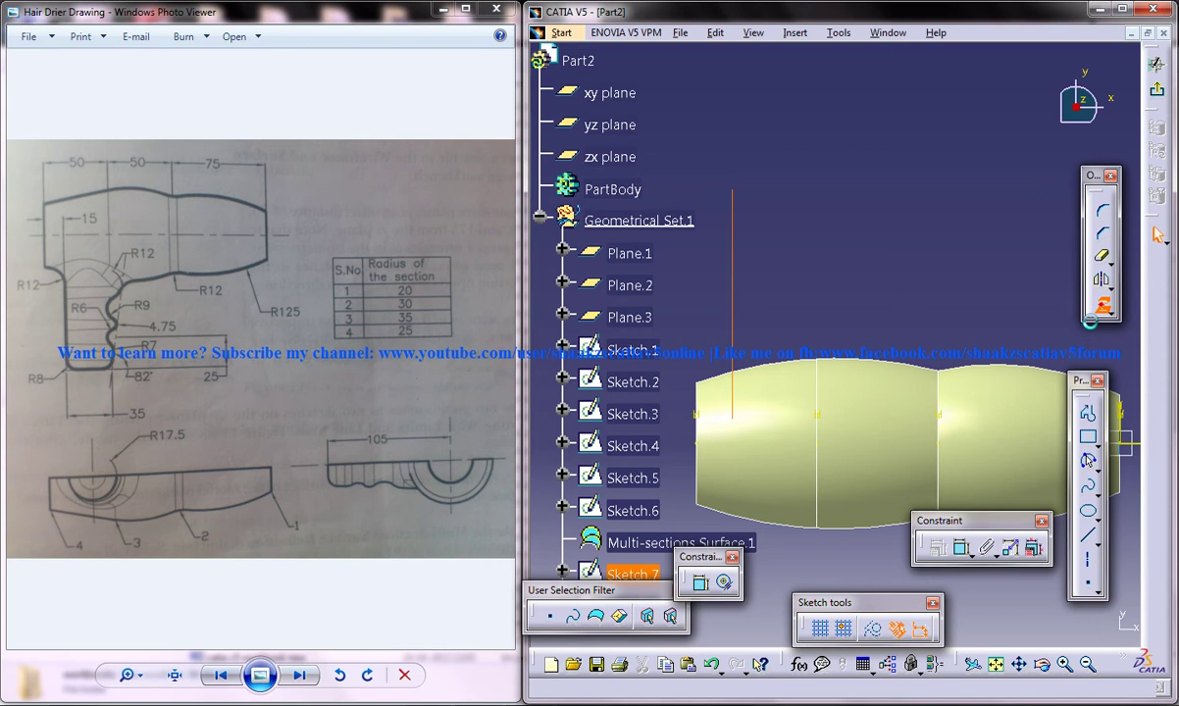
- Project the straight line of Sketch.7 into the sketch and convert it into an axis
click(1088, 556)
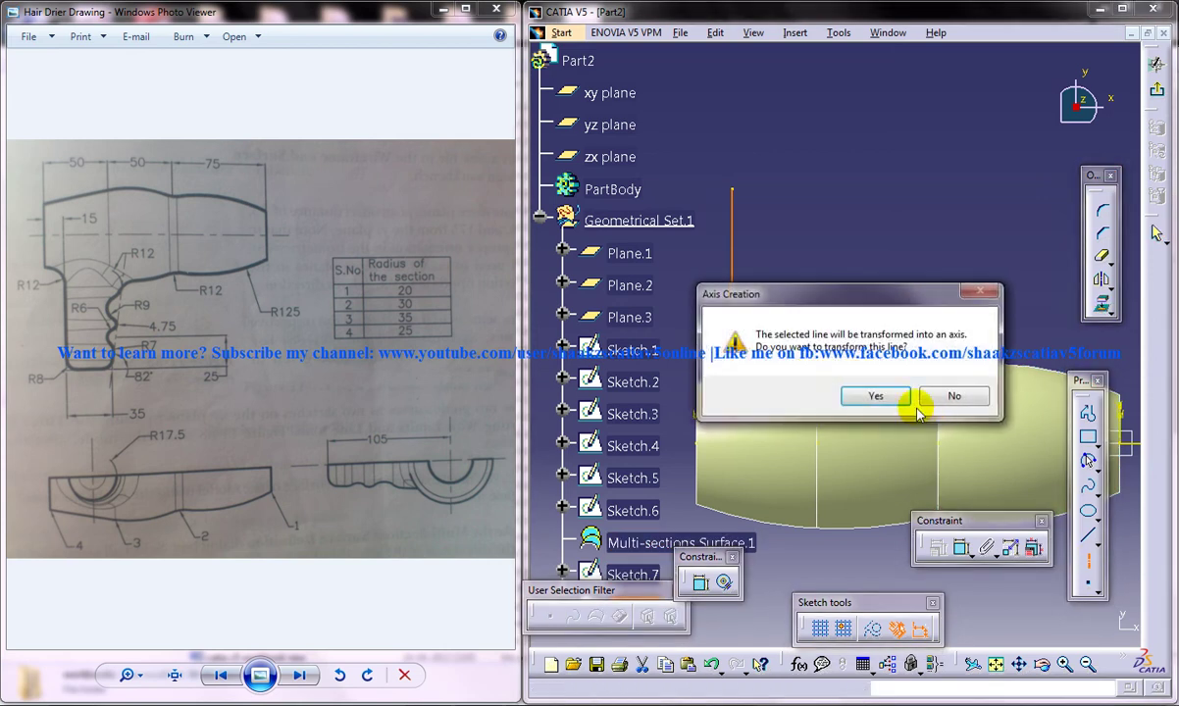
click(874, 395)
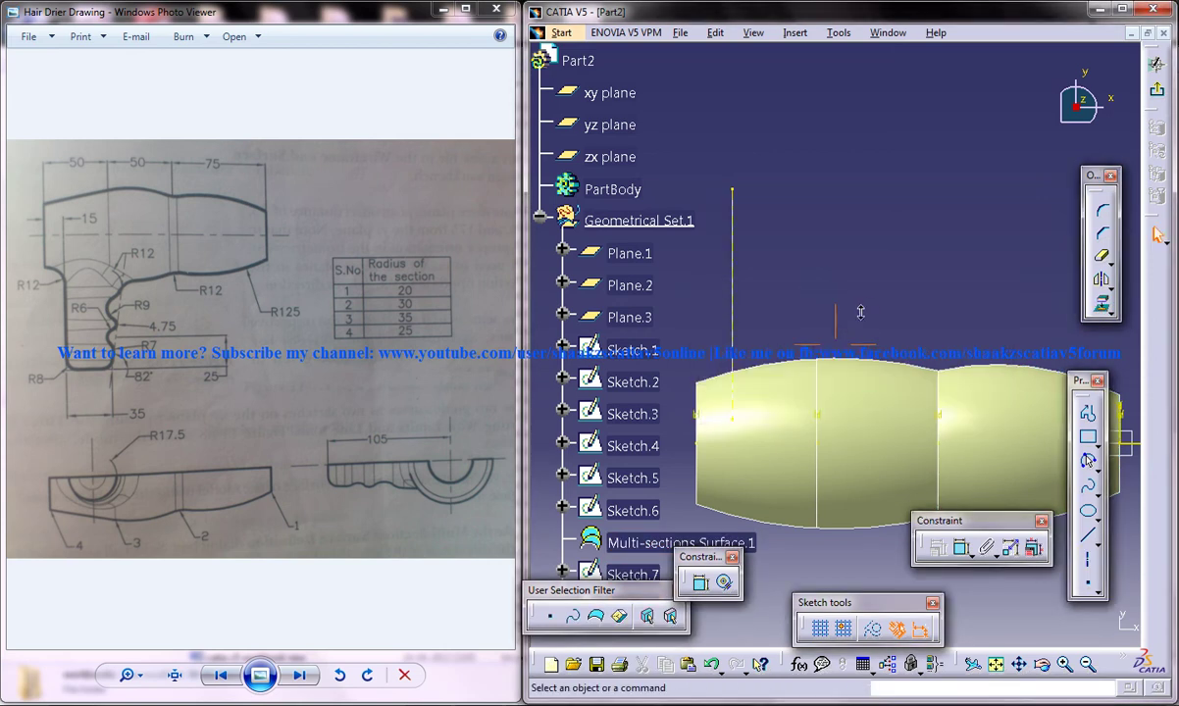
middle_drag(860, 312, 899, 321)
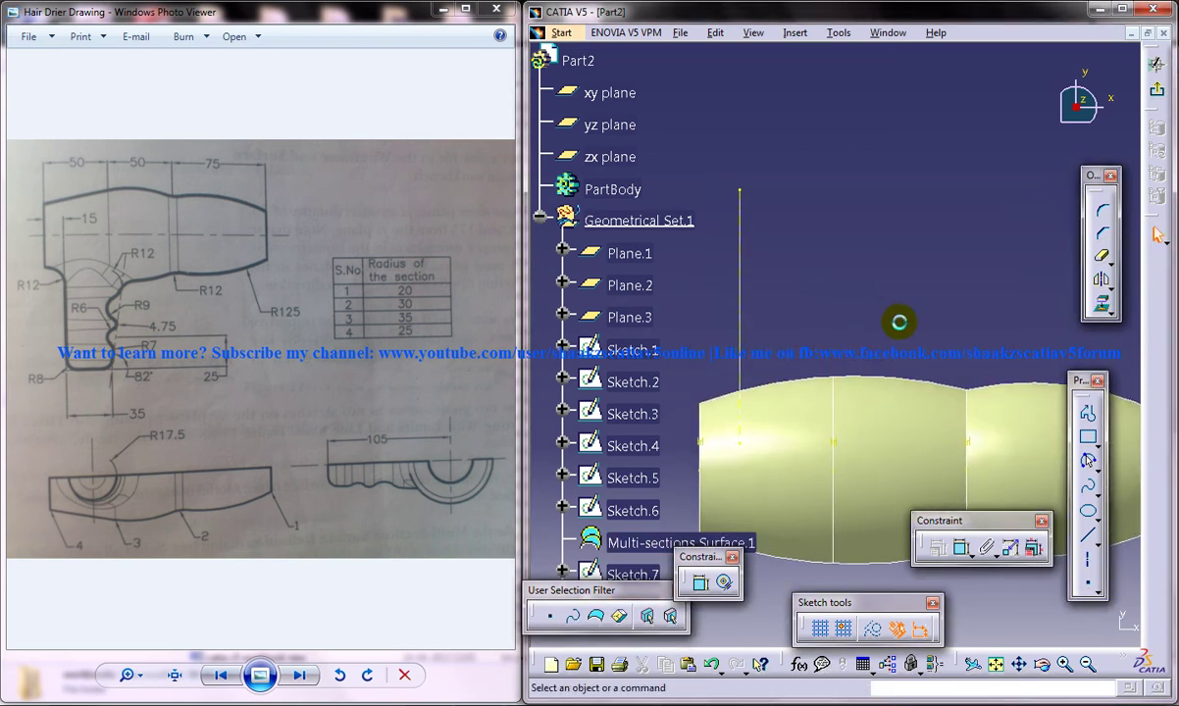
click(1087, 559)
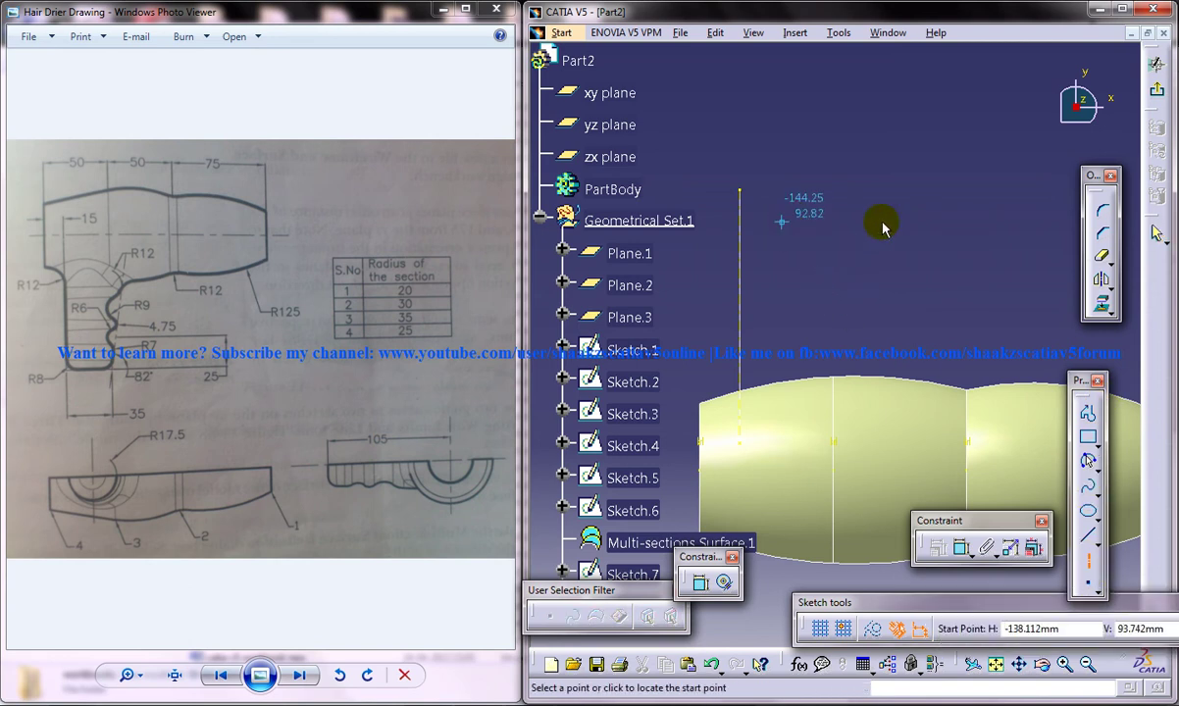
key(Escape)
- Draw a slanted line from about 31 mm beside the axis's upper end down to the level of its lower end
click(1088, 413)
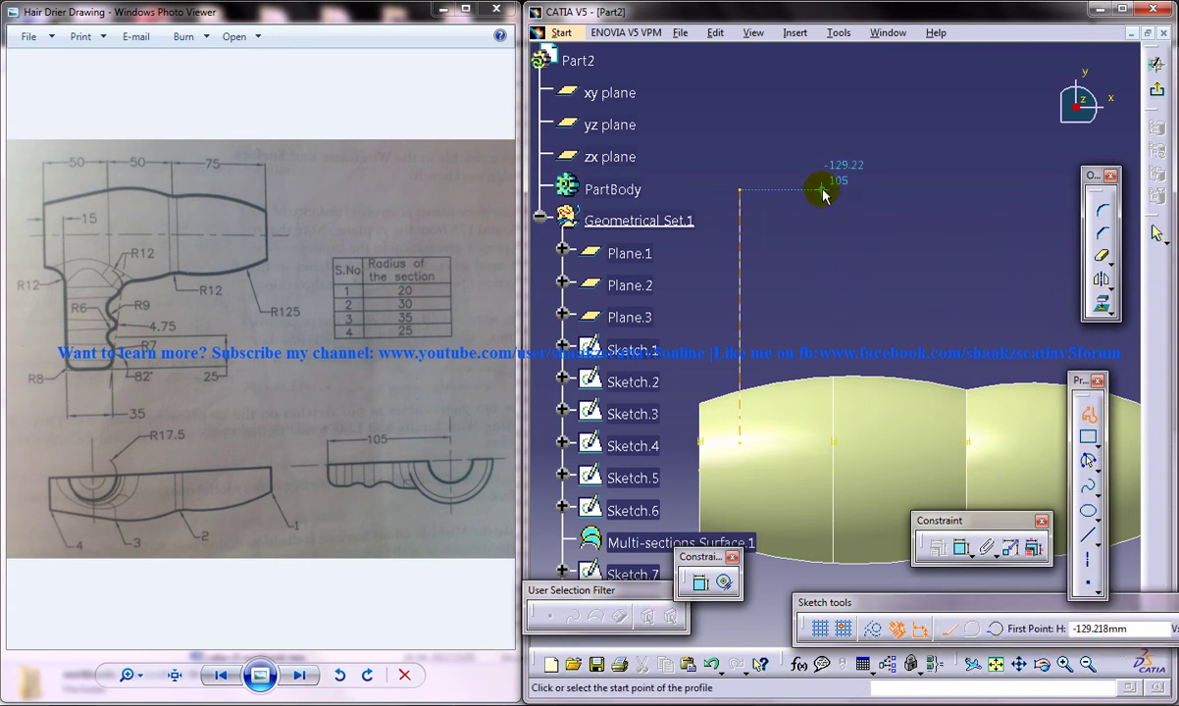
click(821, 191)
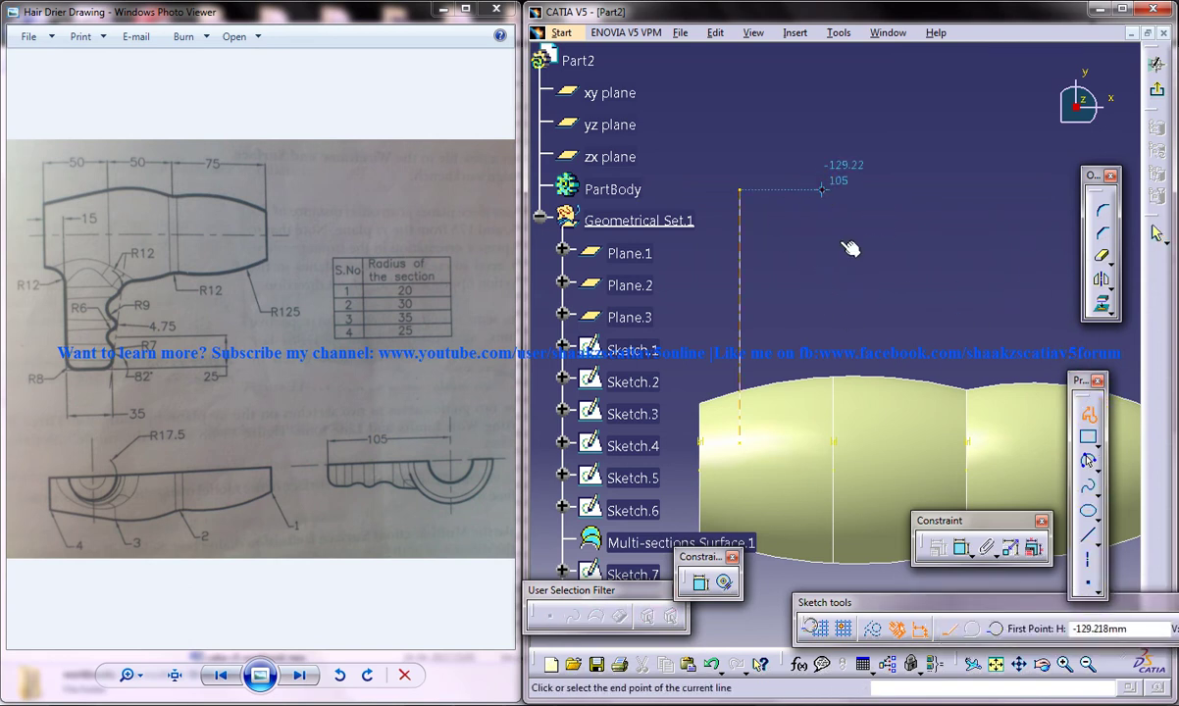
click(908, 441)
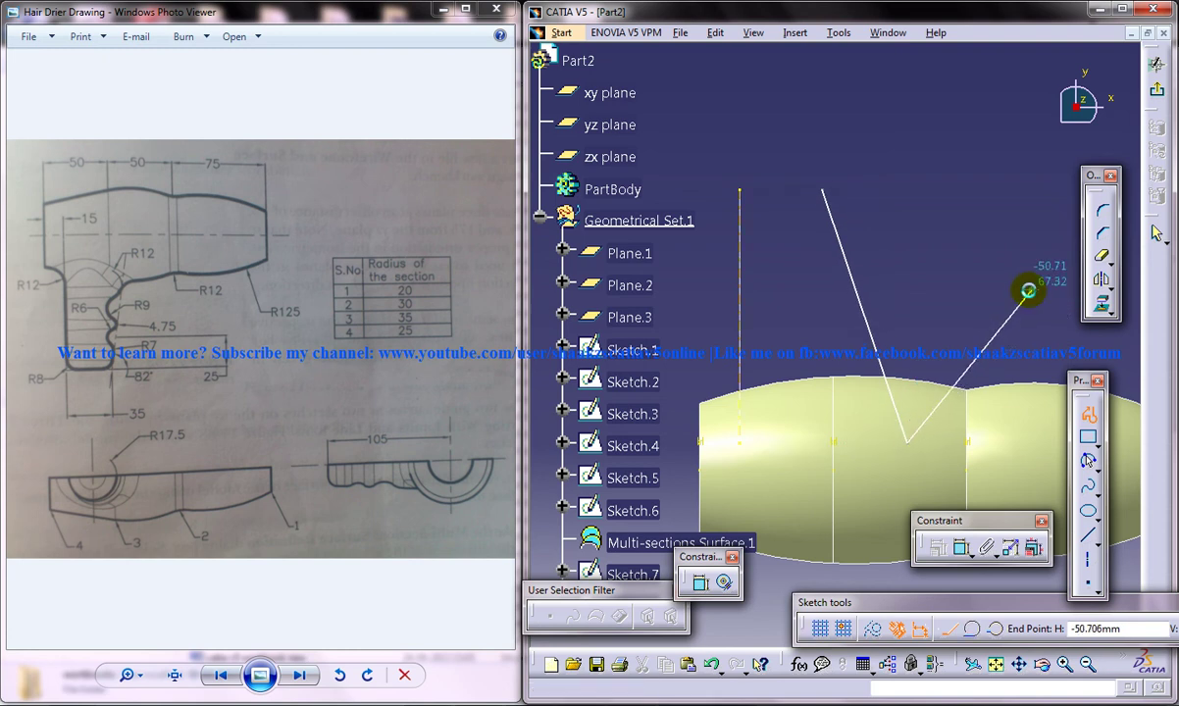
key(Escape)
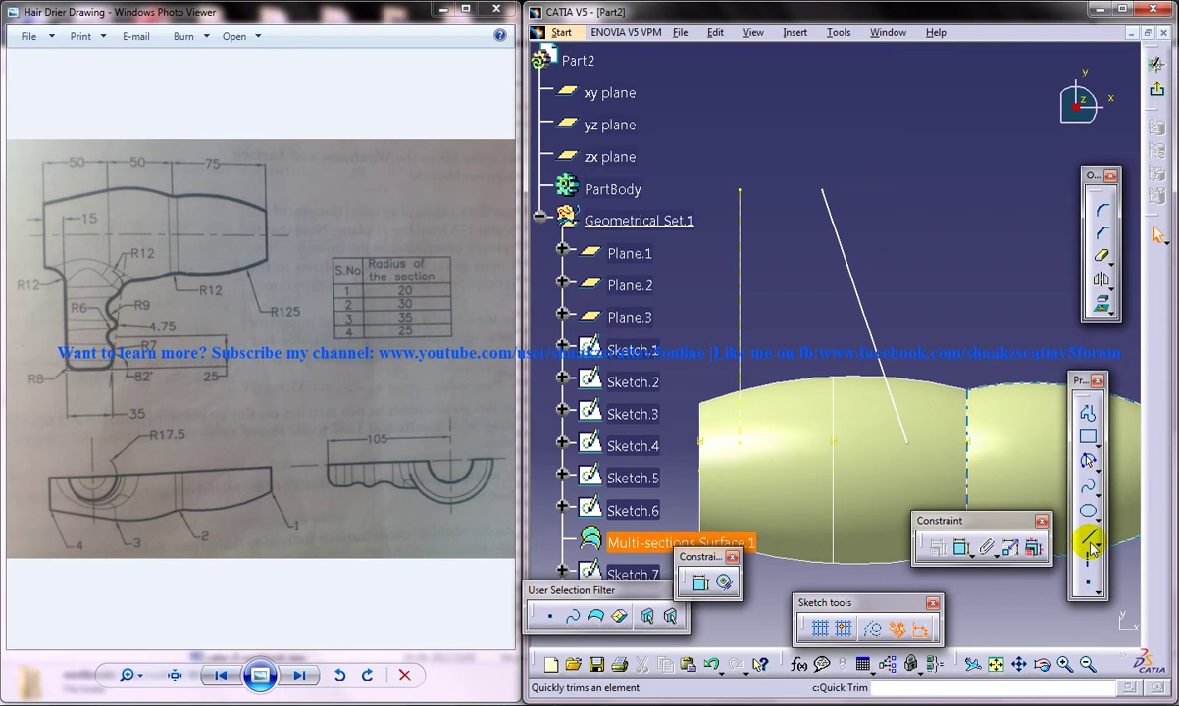
- Join the slanted line to the vertical axis with horizontal axis lines at both their upper and lower ends
click(1086, 558)
click(823, 190)
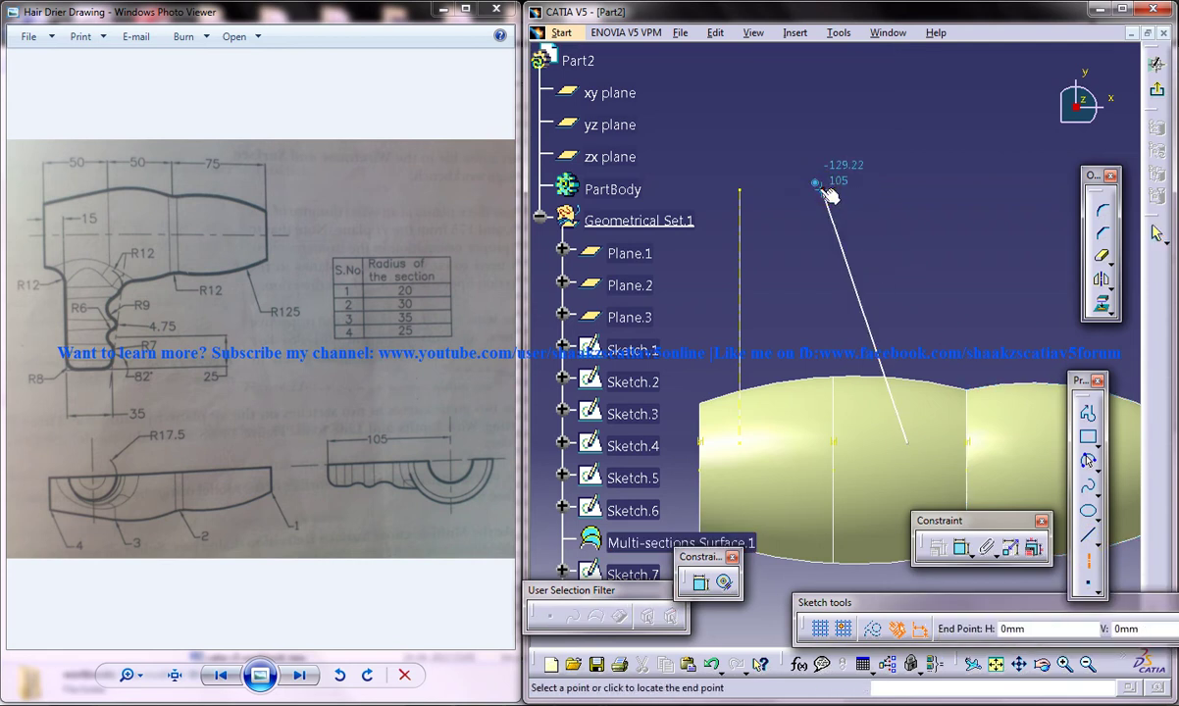
click(739, 189)
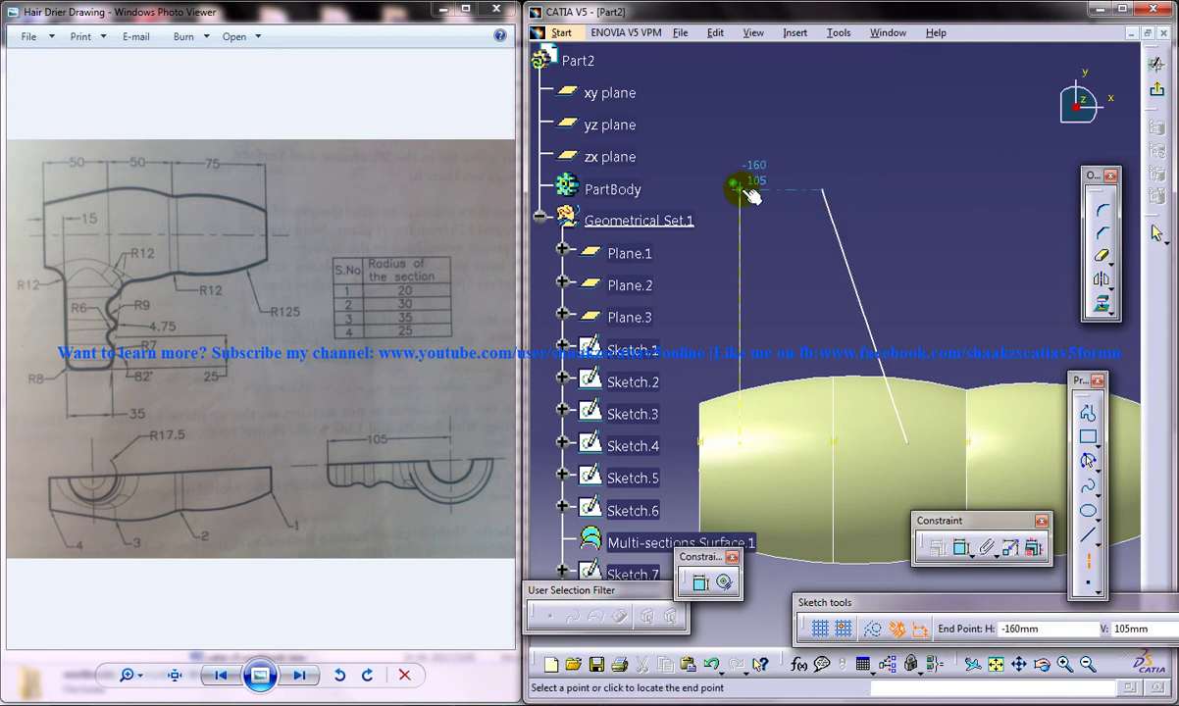
click(736, 442)
click(906, 443)
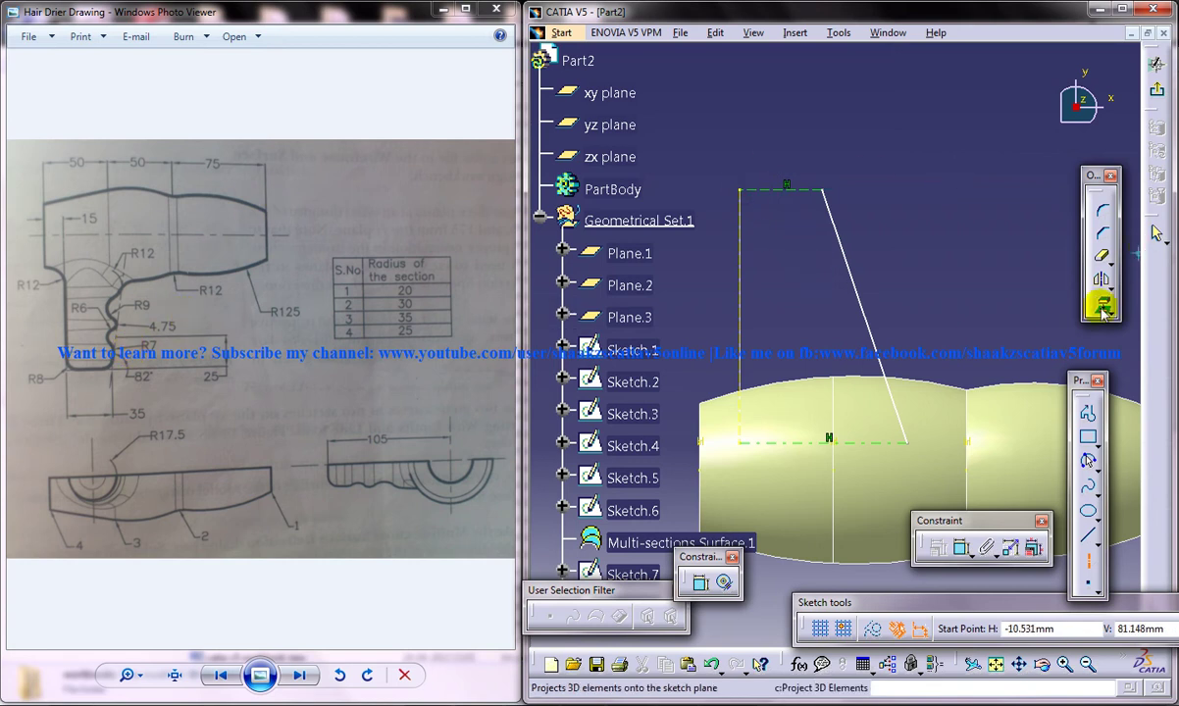
- Constrain the angle between the upper horizontal axis line and the slanted line to 98°
click(961, 547)
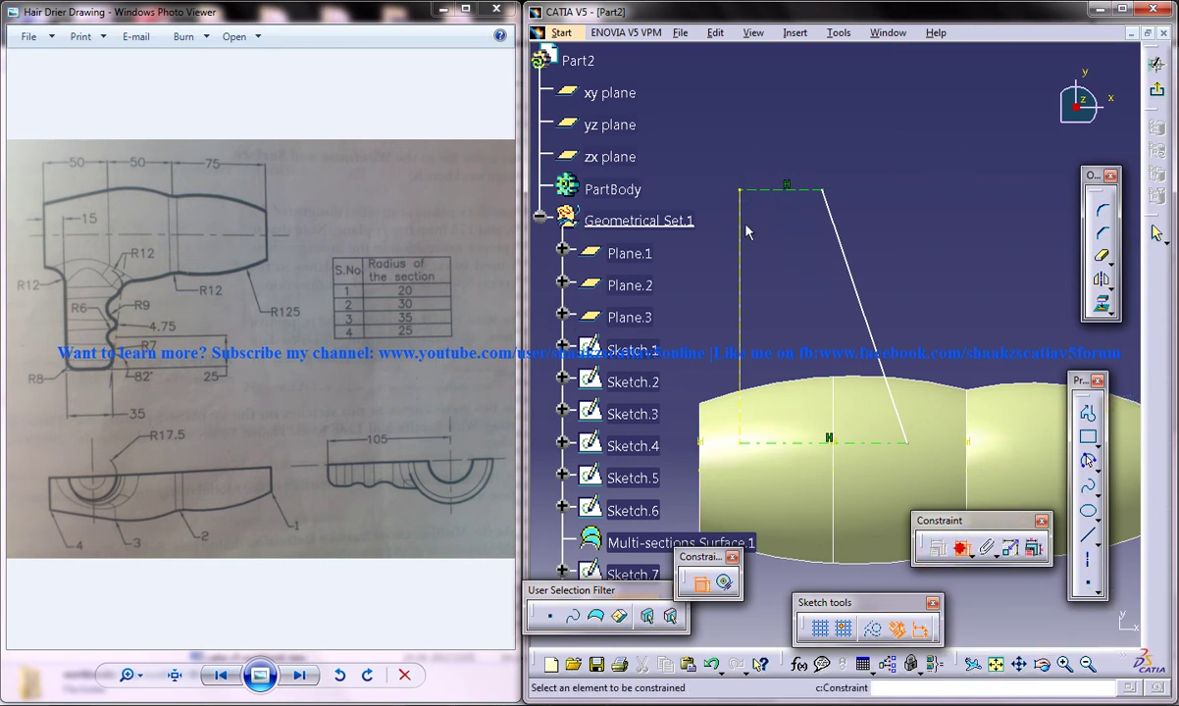
click(810, 192)
click(836, 208)
click(802, 199)
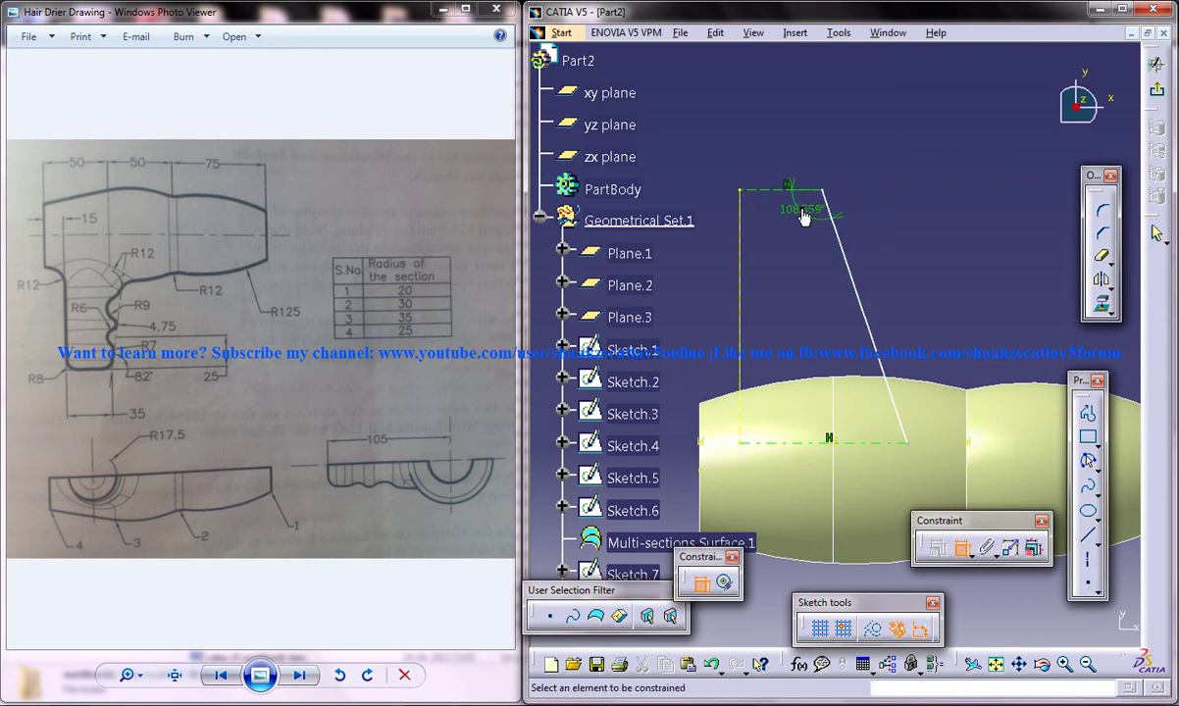
double_click(802, 204)
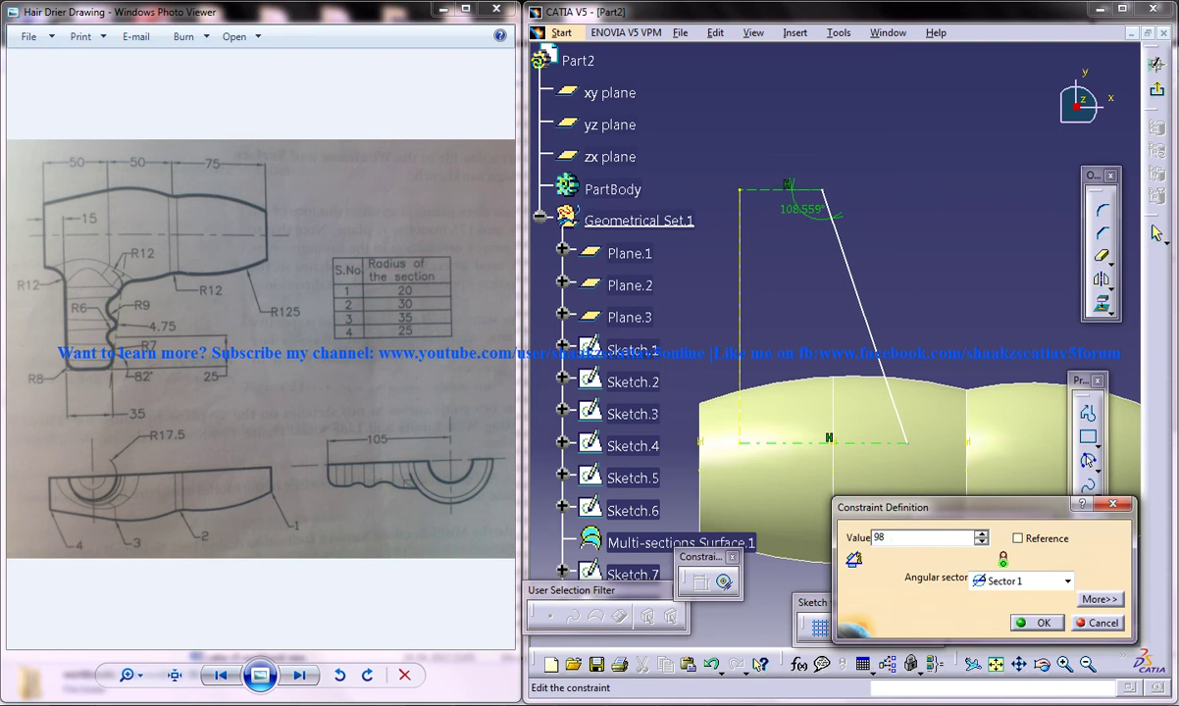
key(Return)
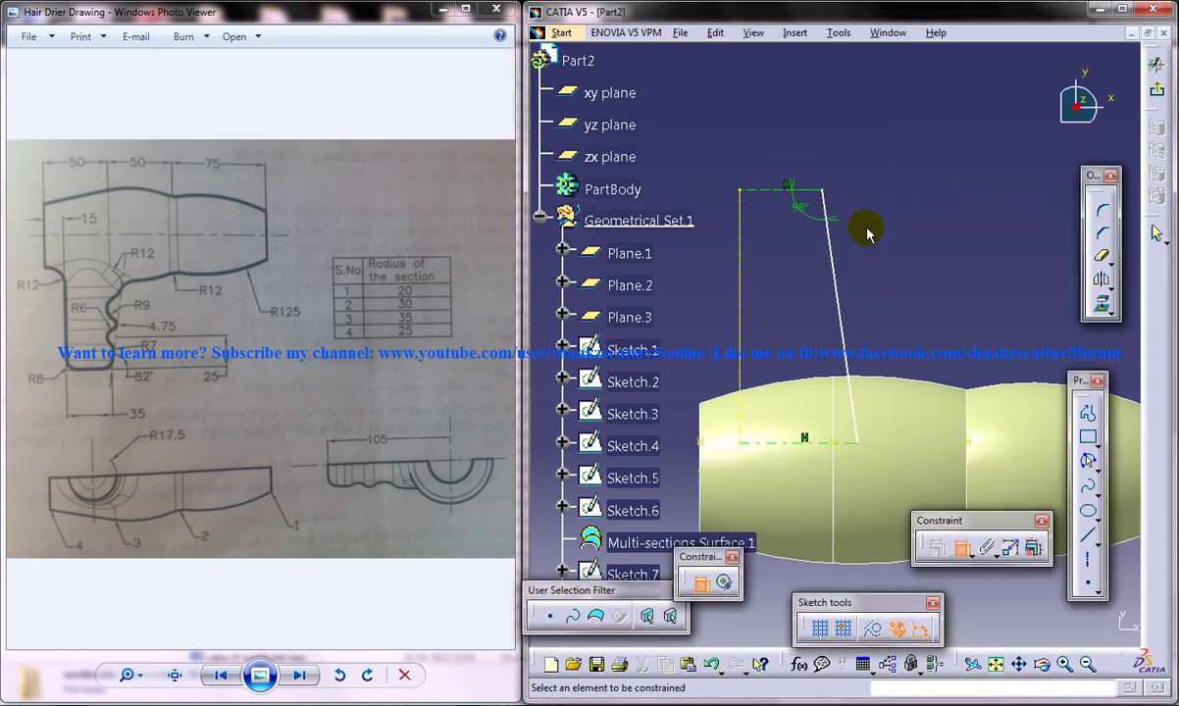
- Dimension the distance between the upper ends of the vertical axis and the slanted line as 35 mm
middle_drag(866, 229, 850, 212)
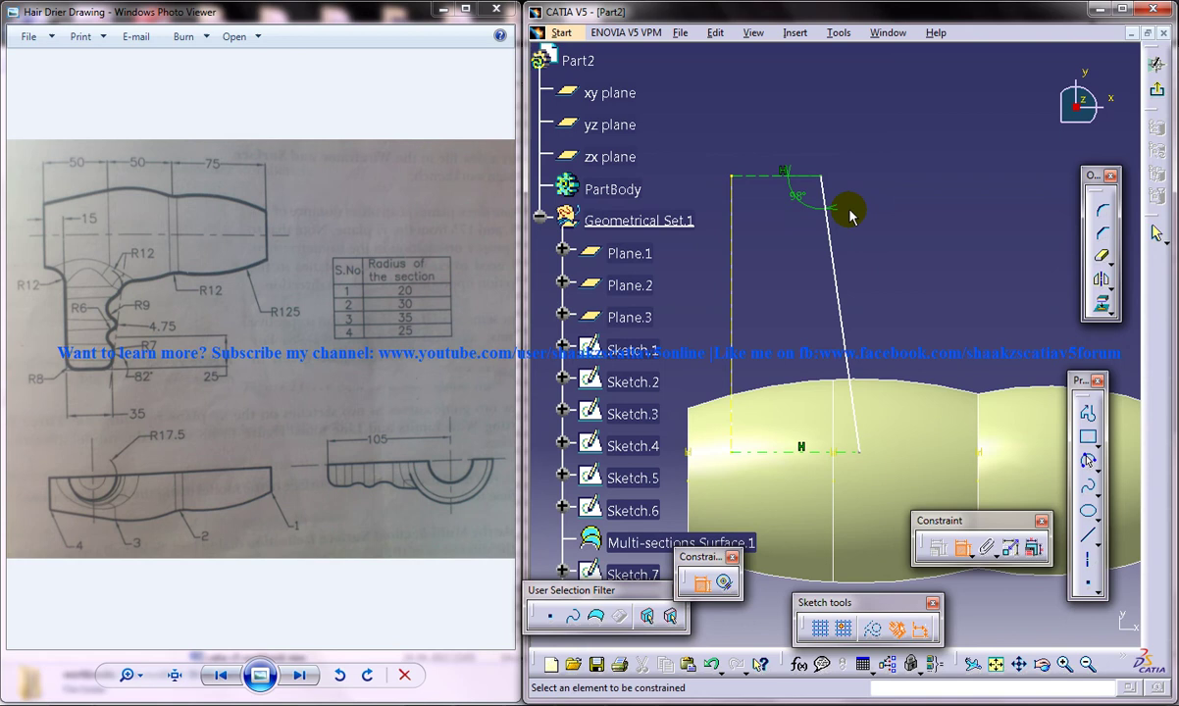
middle_drag(806, 143, 828, 199)
click(845, 229)
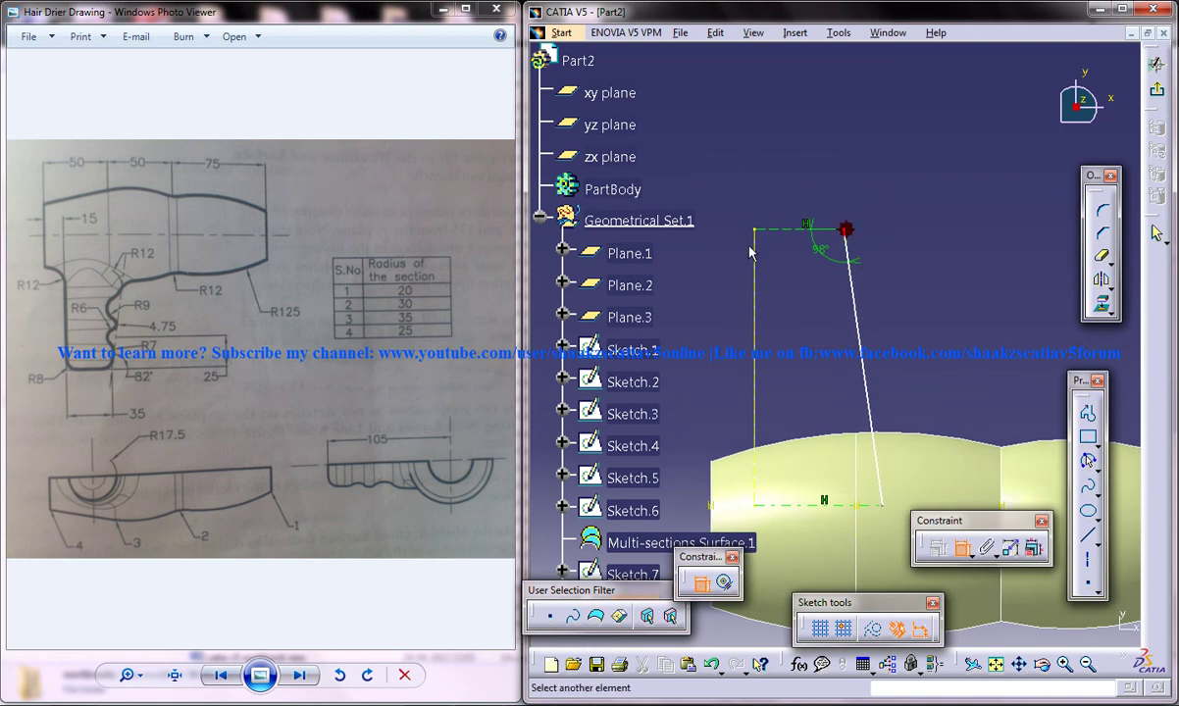
click(754, 229)
click(791, 174)
double_click(787, 168)
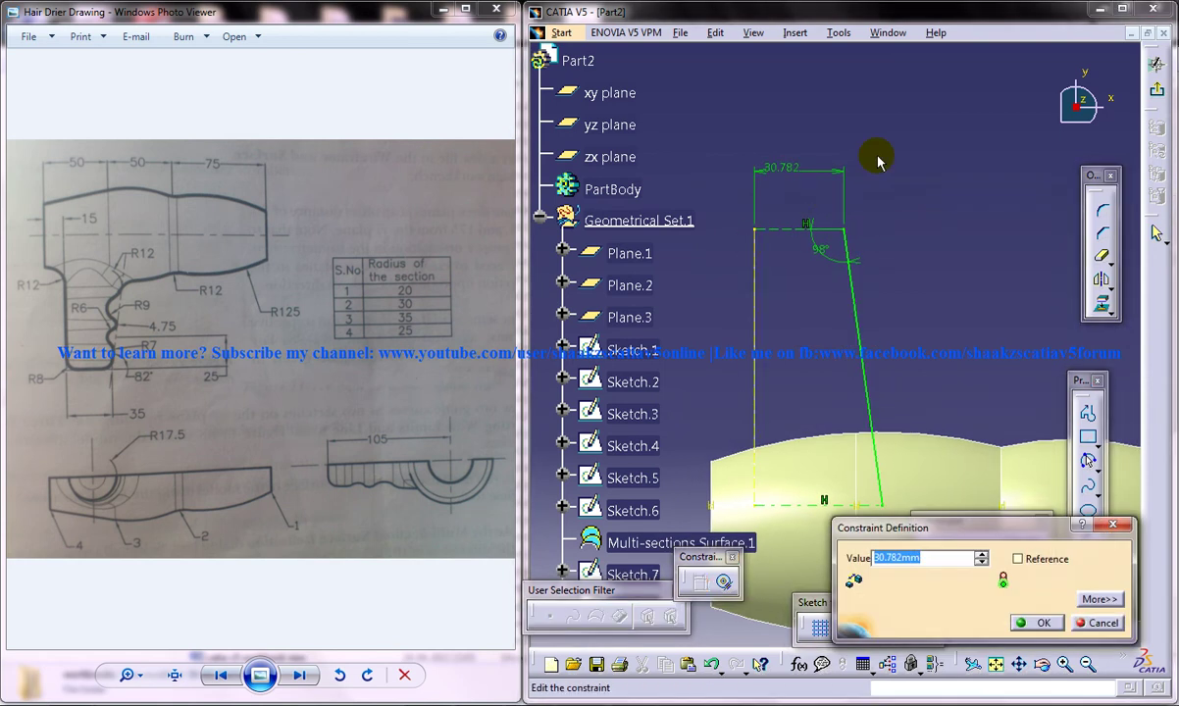
text(35)
key(Return)
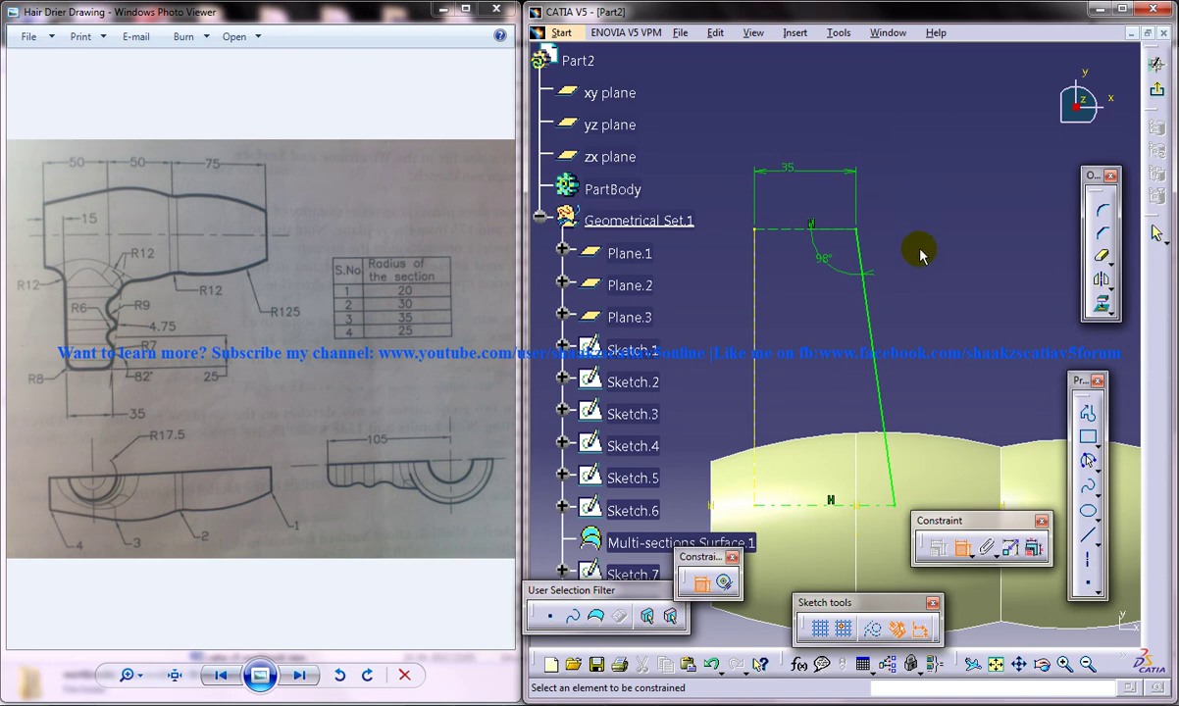
- Draw a circle of about 5 mm radius centred on the slanted line, roughly a quarter of the way down
mouse_move(918, 250)
middle_down()
mouse_move(910, 184)
mouse_move(875, 210)
mouse_move(883, 231)
middle_up()
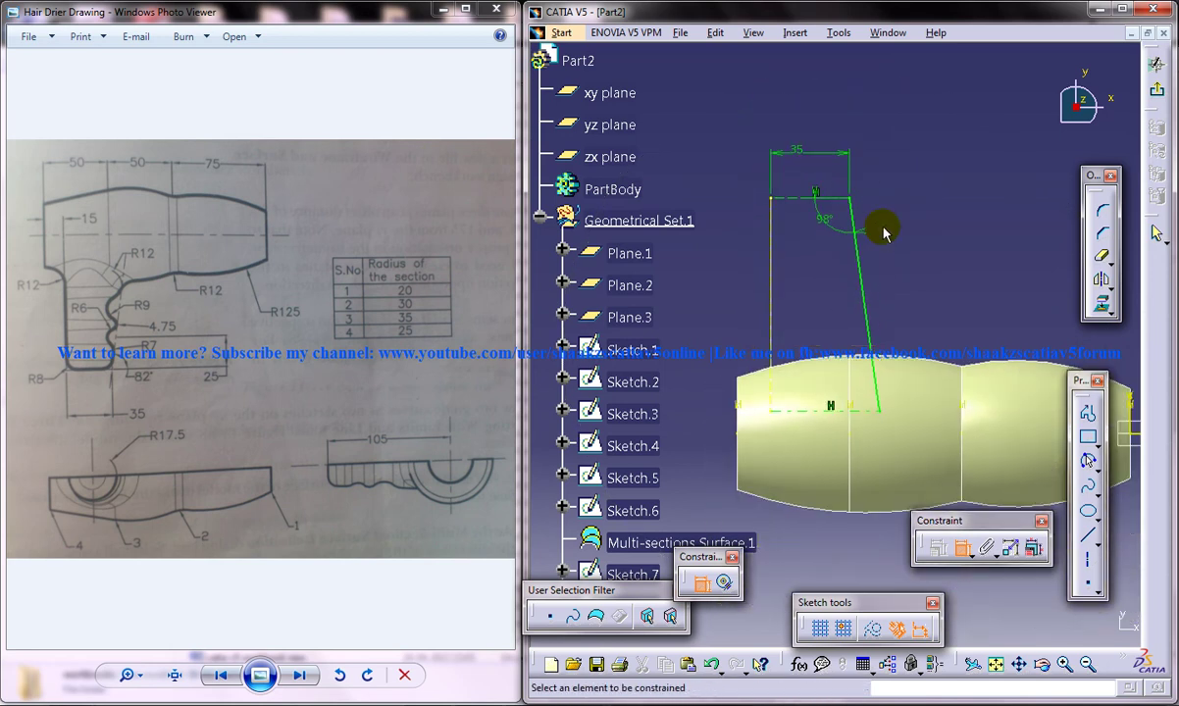
mouse_move(870, 181)
middle_down()
mouse_move(863, 242)
mouse_move(864, 215)
middle_up()
click(863, 243)
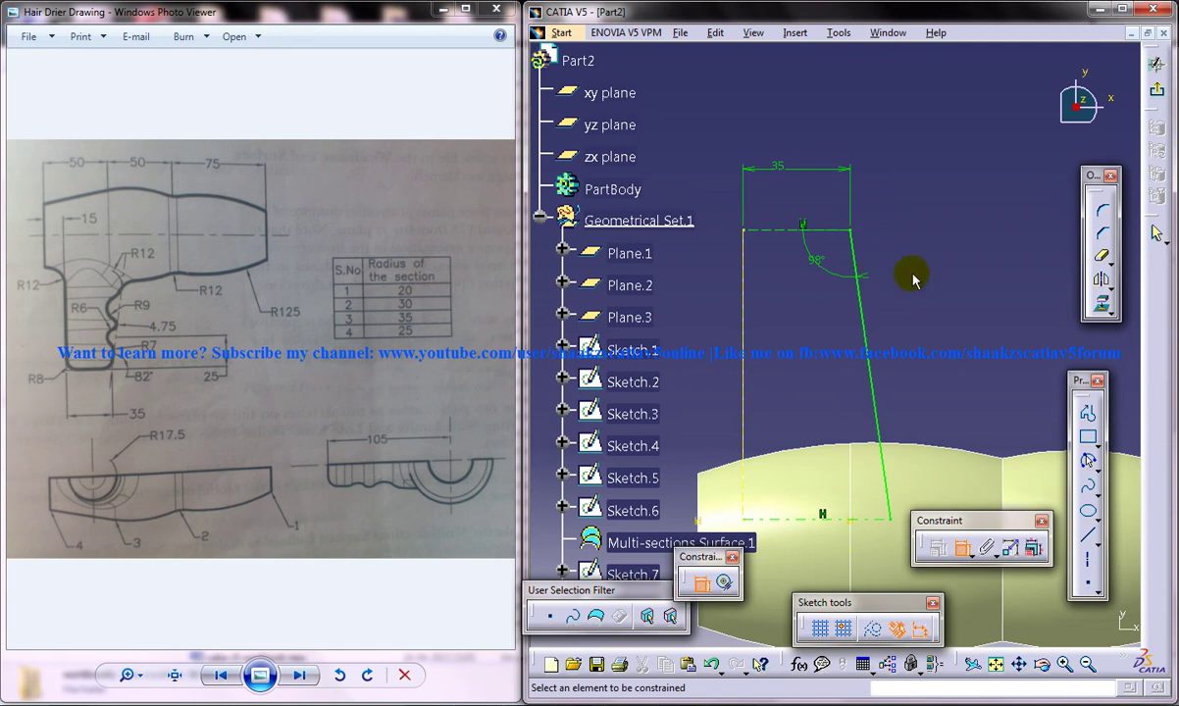
click(1095, 469)
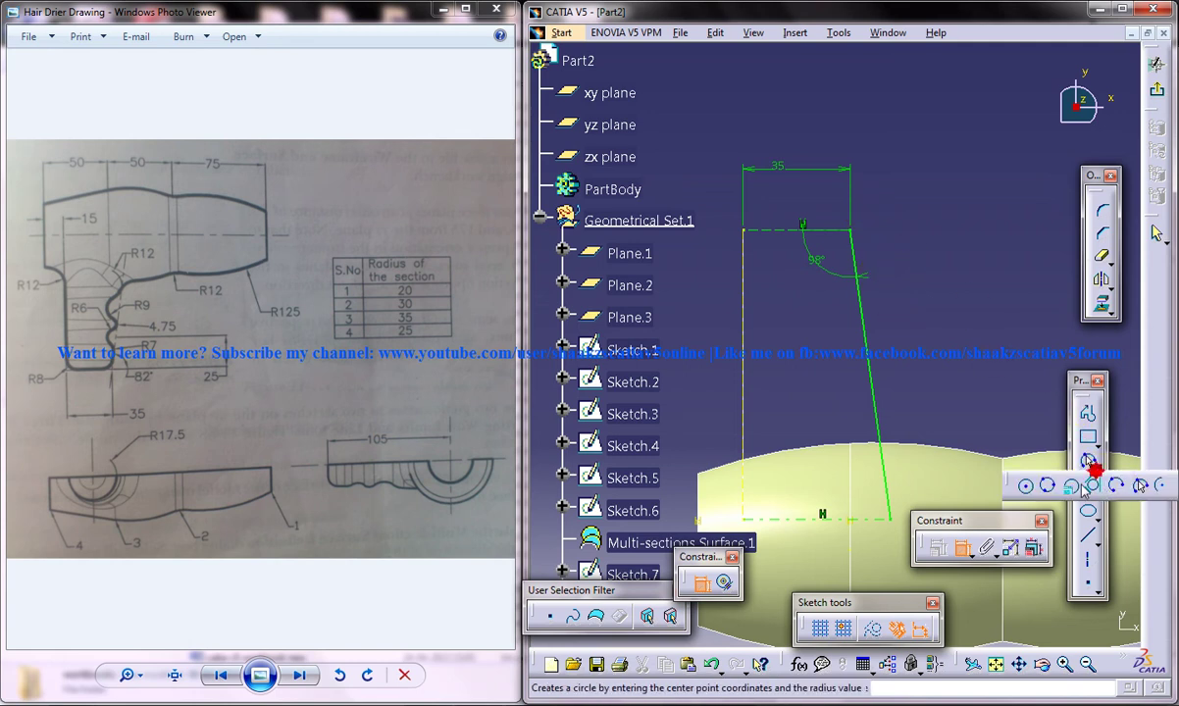
click(1025, 486)
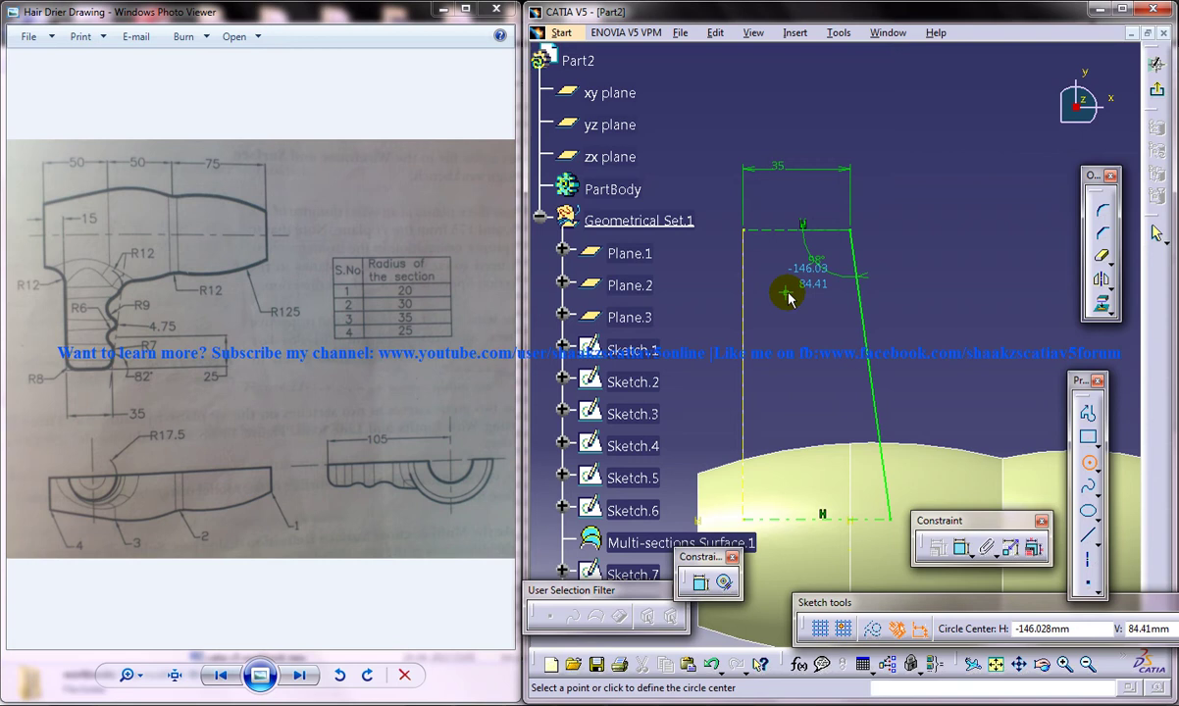
click(859, 303)
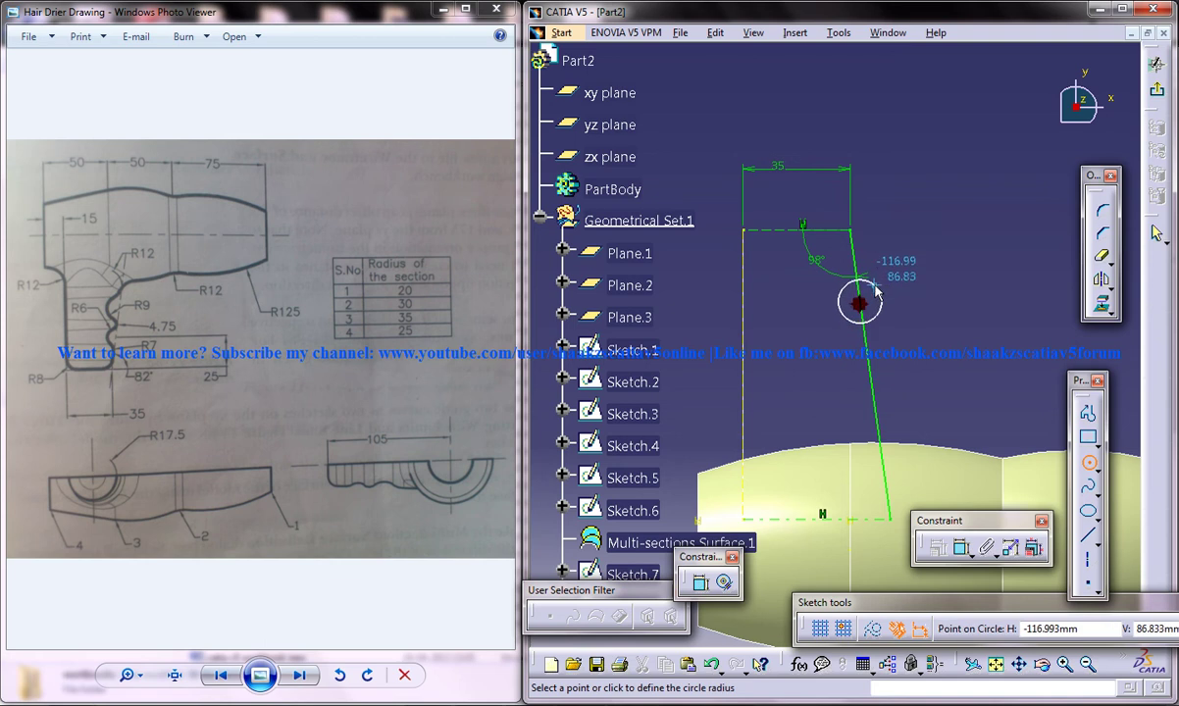
click(870, 296)
- Draw a second circle of about 10 mm radius centred on the slanted line, below the first and above the body's outline
middle_drag(909, 326, 867, 328)
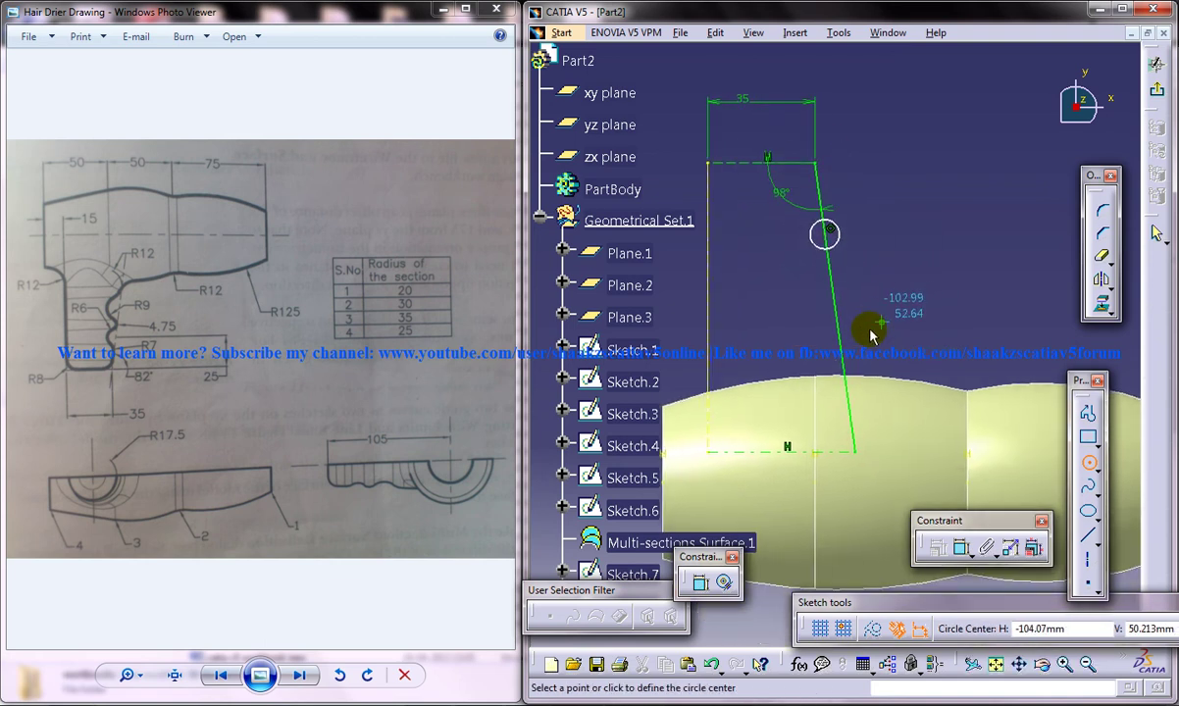
click(839, 329)
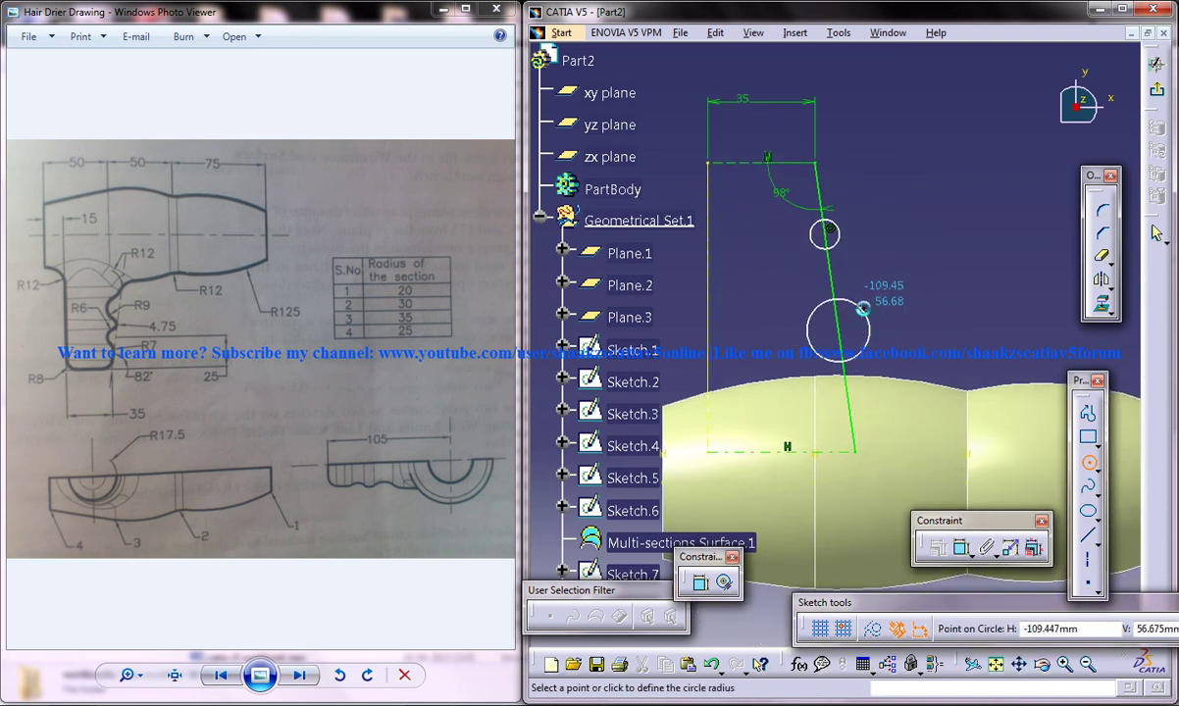
click(862, 308)
- Draw a third circle of about 8 mm radius inside the handle, beside the slanted line and between the other two circles
mouse_move(887, 302)
ctrl+middle_down()
mouse_move(883, 281)
mouse_move(889, 289)
ctrl+middle_up()
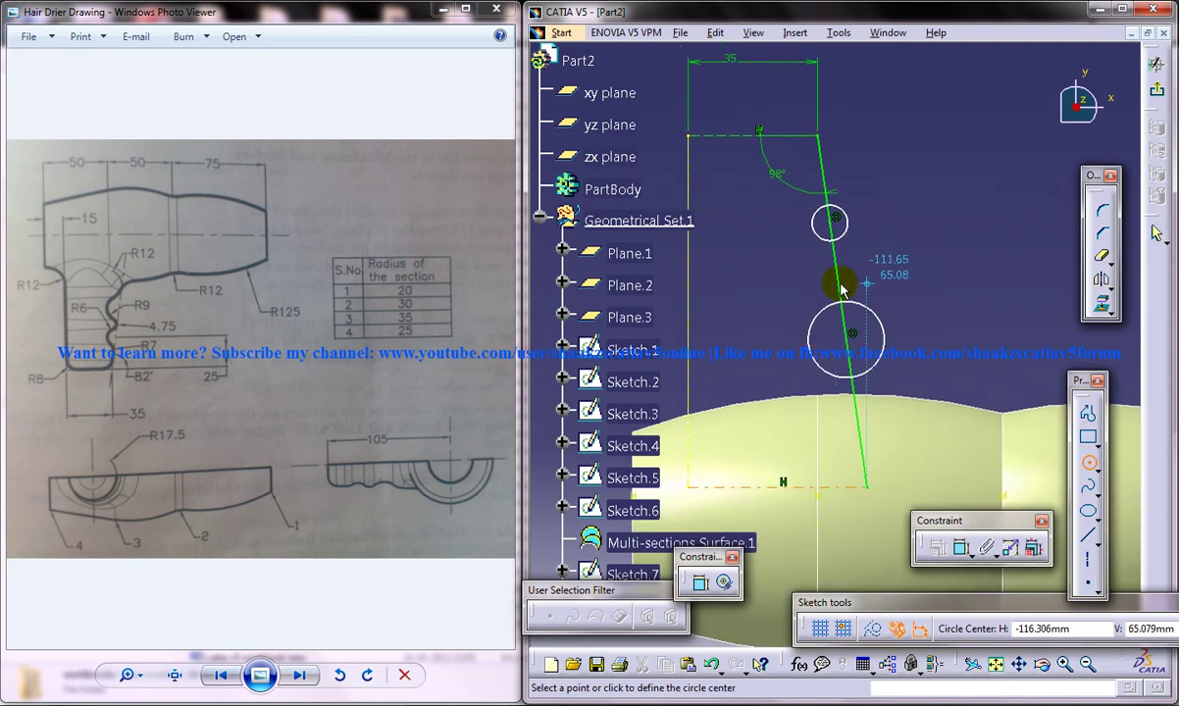
click(789, 278)
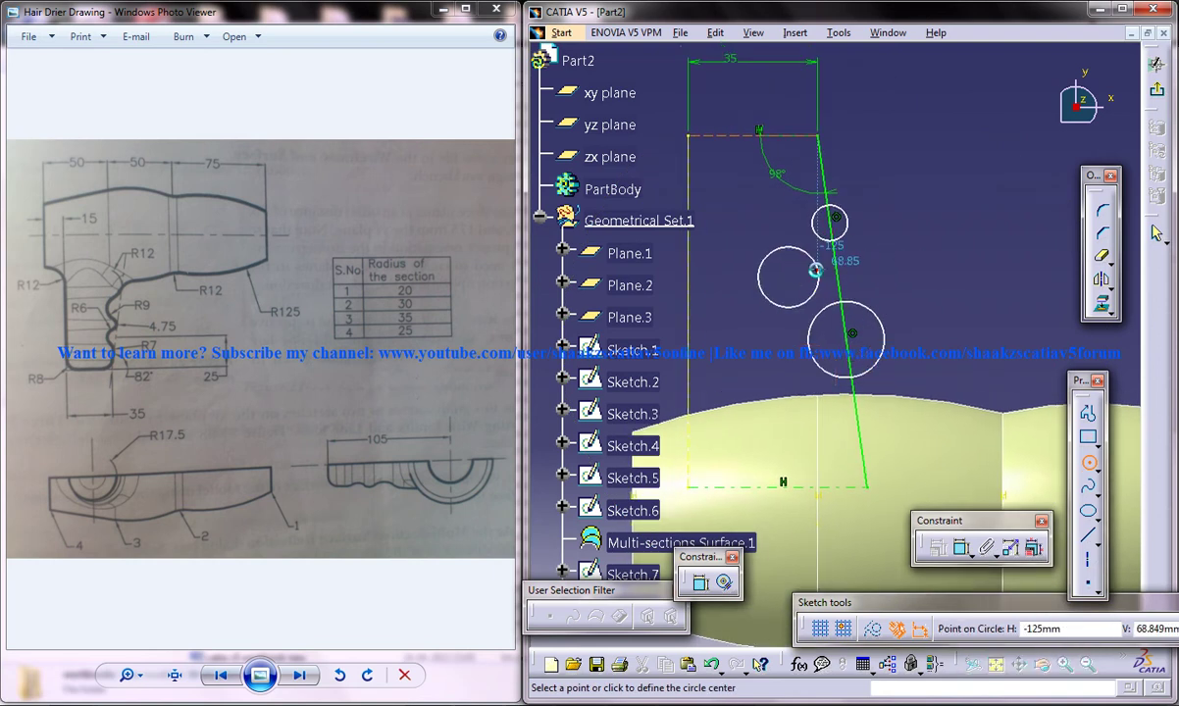
click(820, 277)
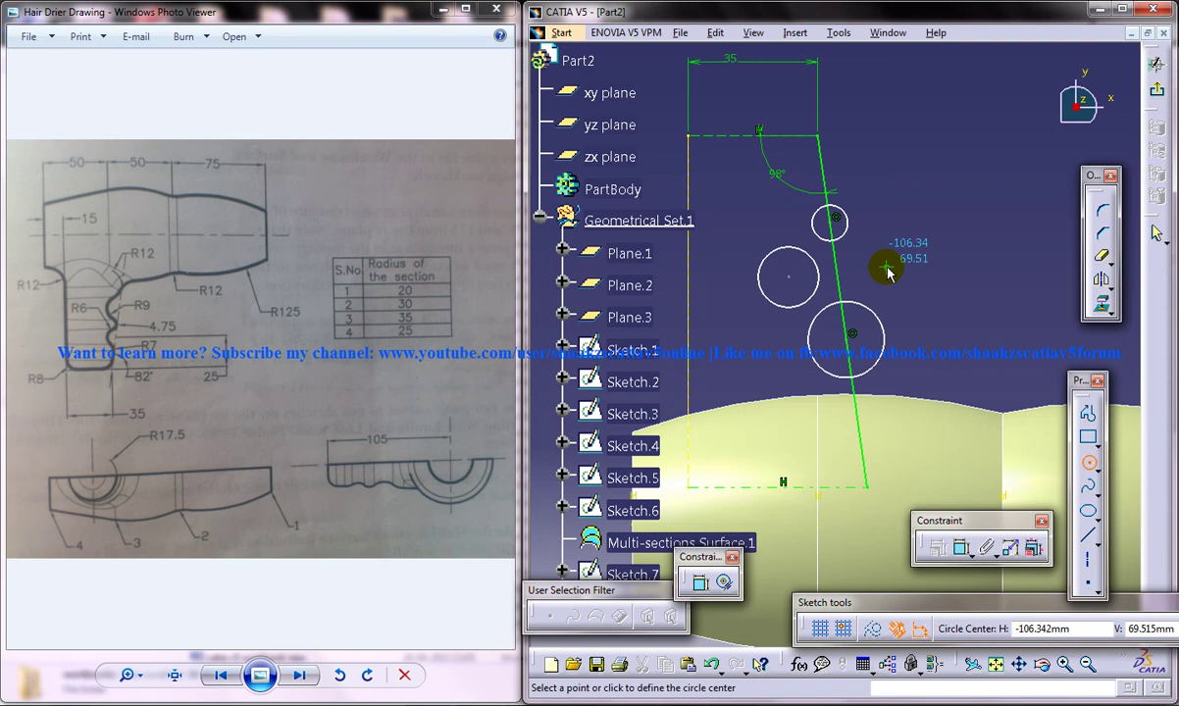
- Dimension the upper circle on the slanted line with a radius of 6 mm
mouse_move(880, 261)
ctrl+middle_down()
mouse_move(882, 248)
mouse_move(891, 285)
ctrl+middle_up()
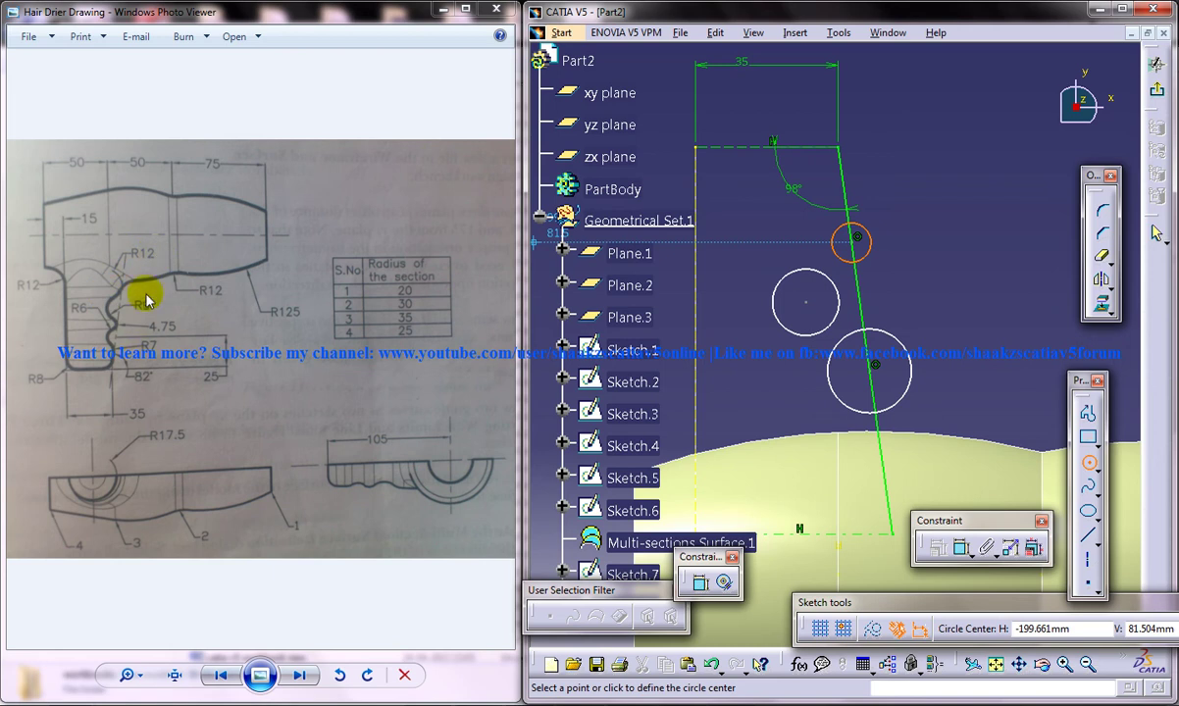
mouse_move(897, 307)
ctrl+middle_down()
mouse_move(897, 297)
mouse_move(906, 321)
ctrl+middle_up()
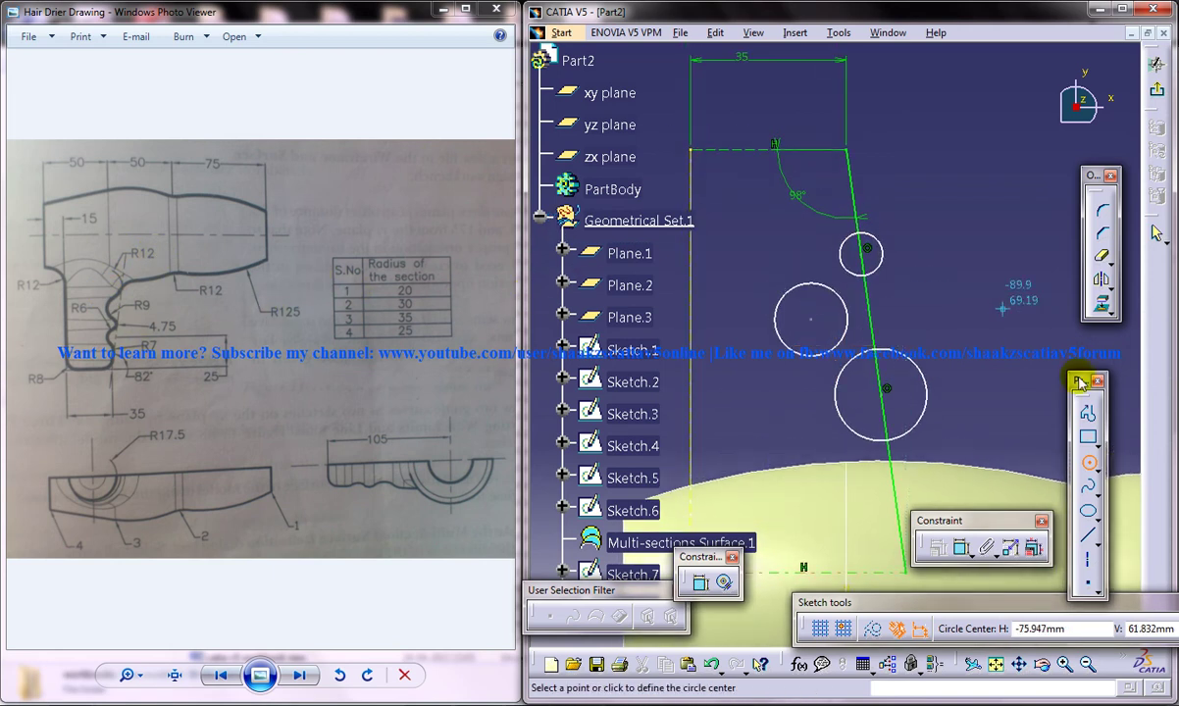
click(963, 547)
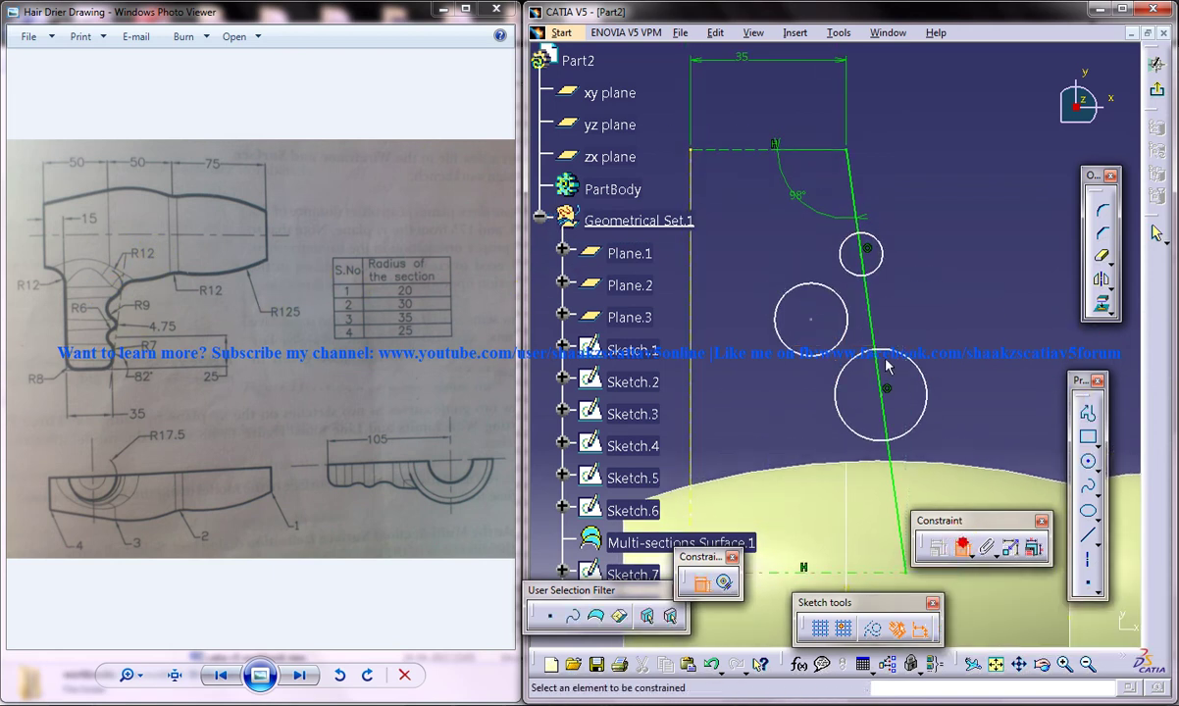
click(883, 263)
click(936, 250)
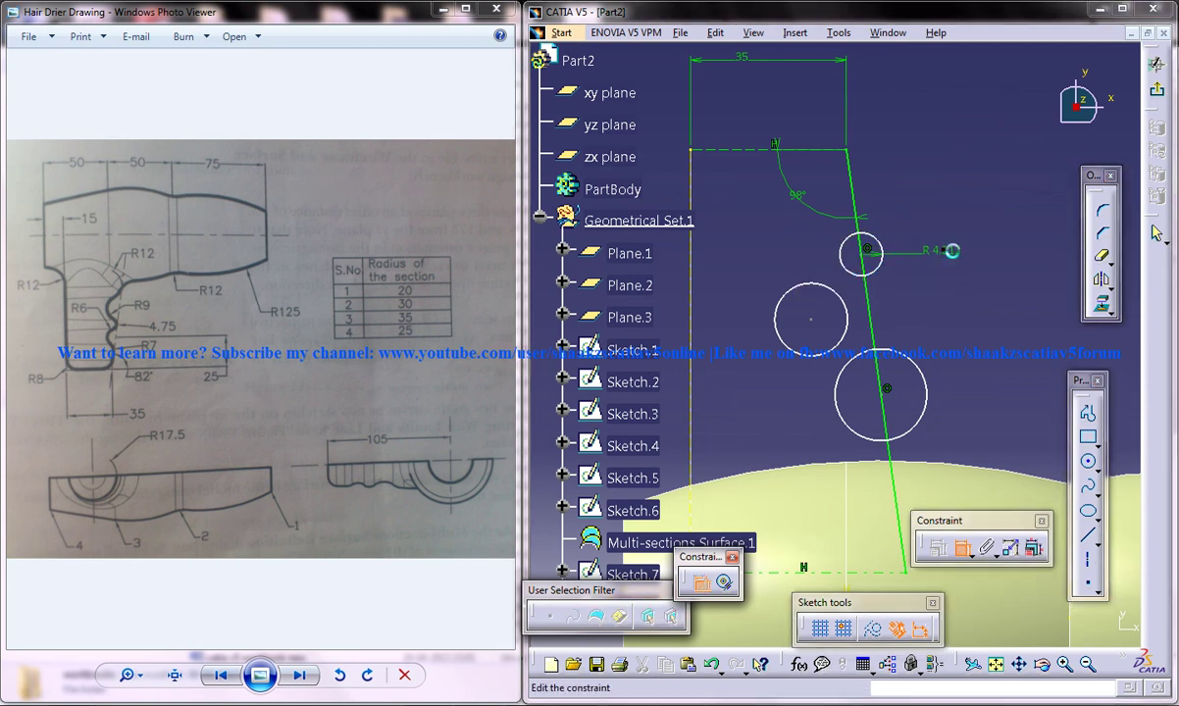
double_click(939, 251)
key(Return)
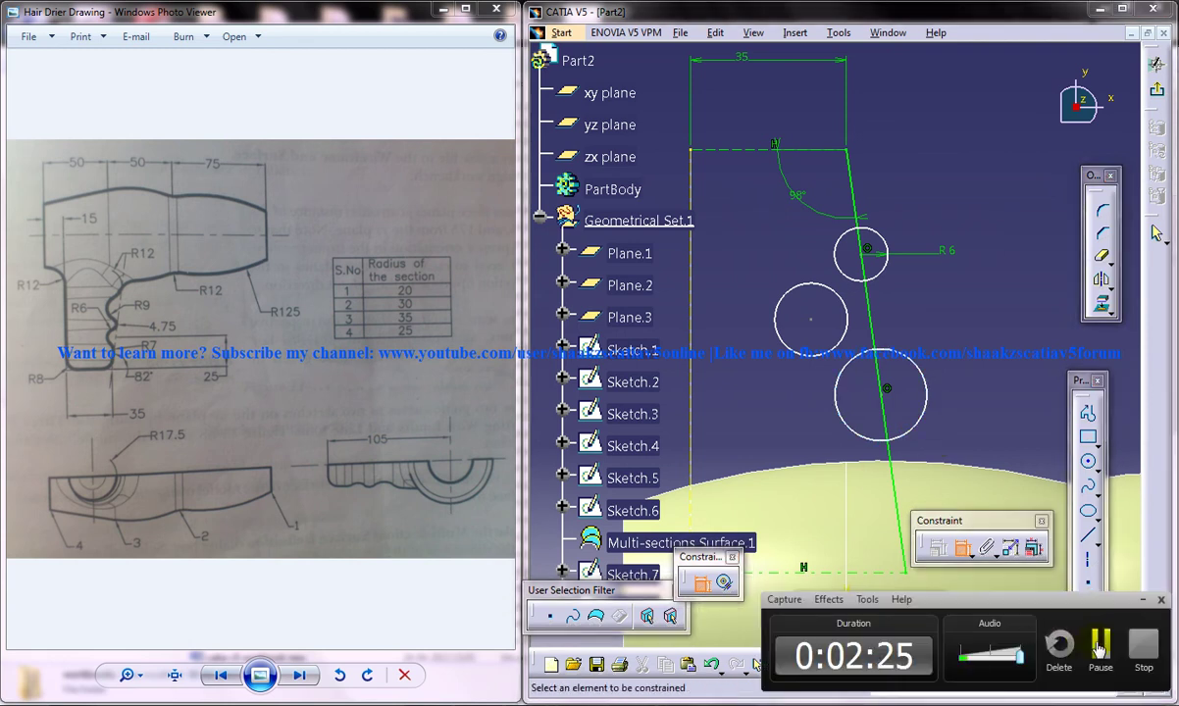
click(1099, 642)
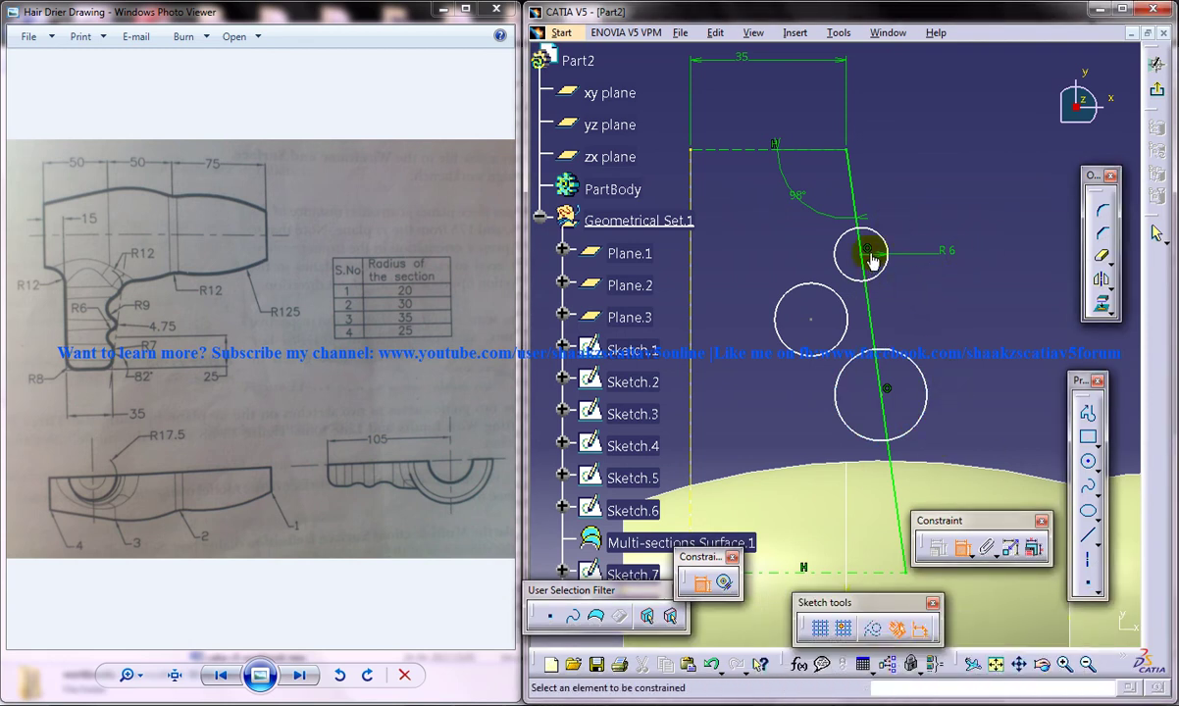
- Dimension the lower circle on the slanted line with a radius of 9 mm
click(964, 549)
click(912, 361)
click(966, 339)
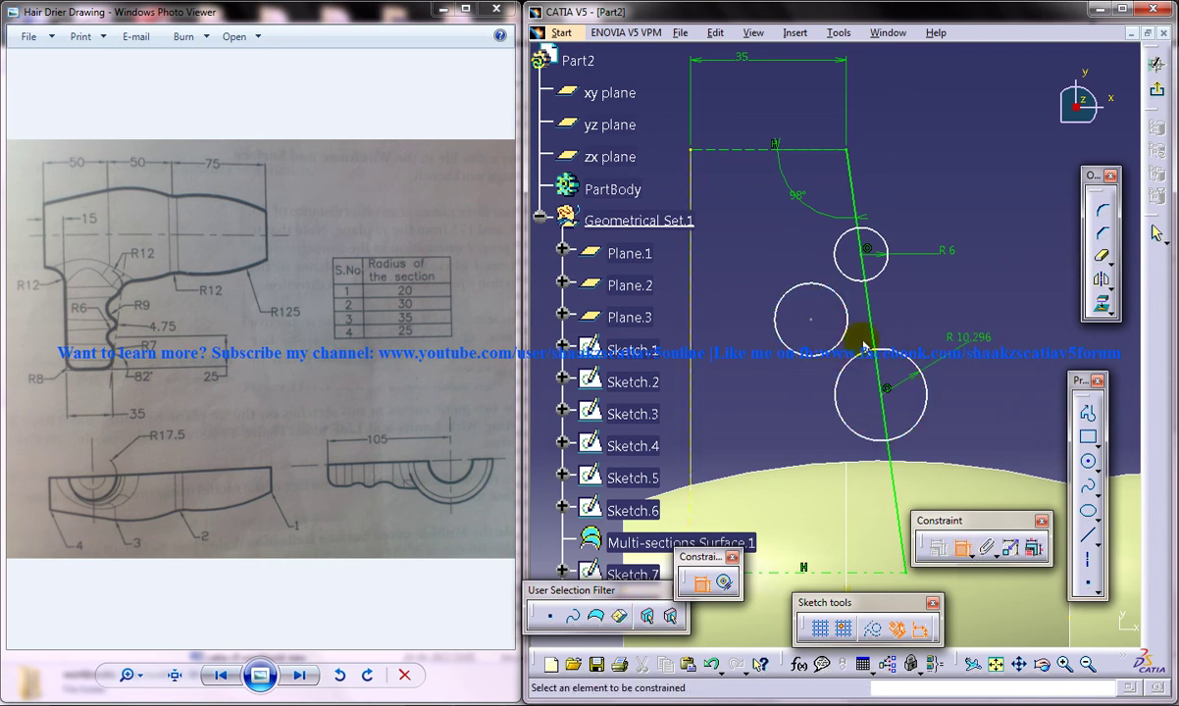
double_click(956, 338)
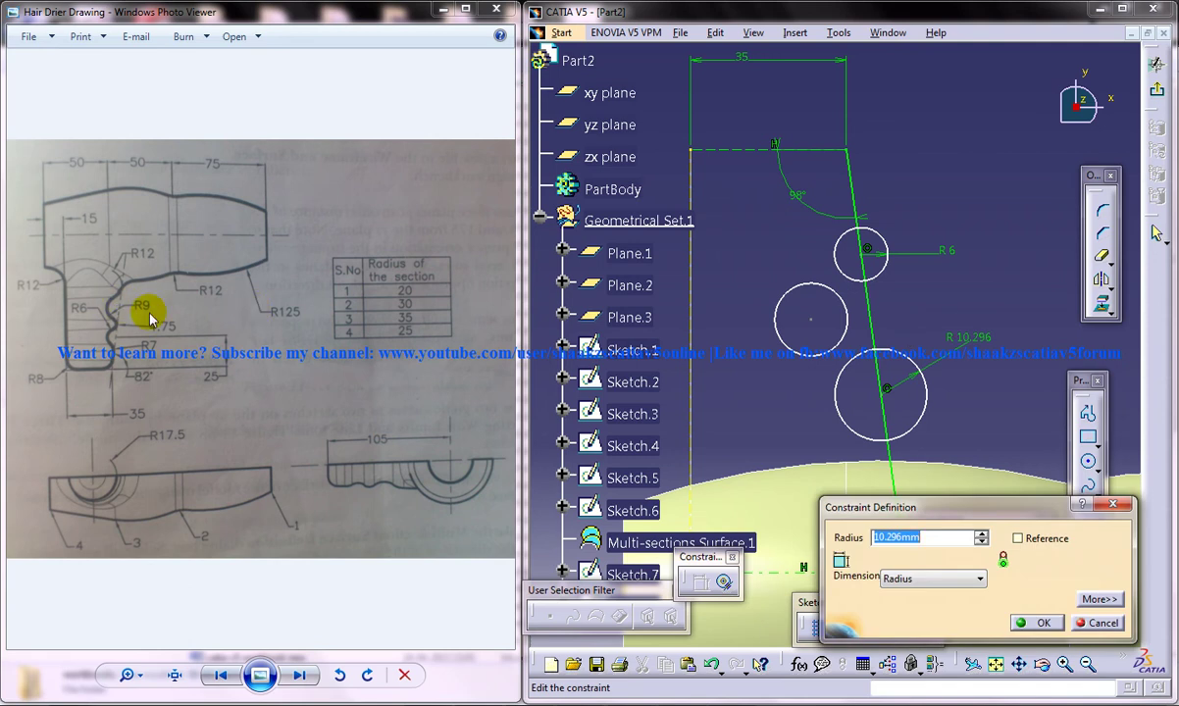
key(Return)
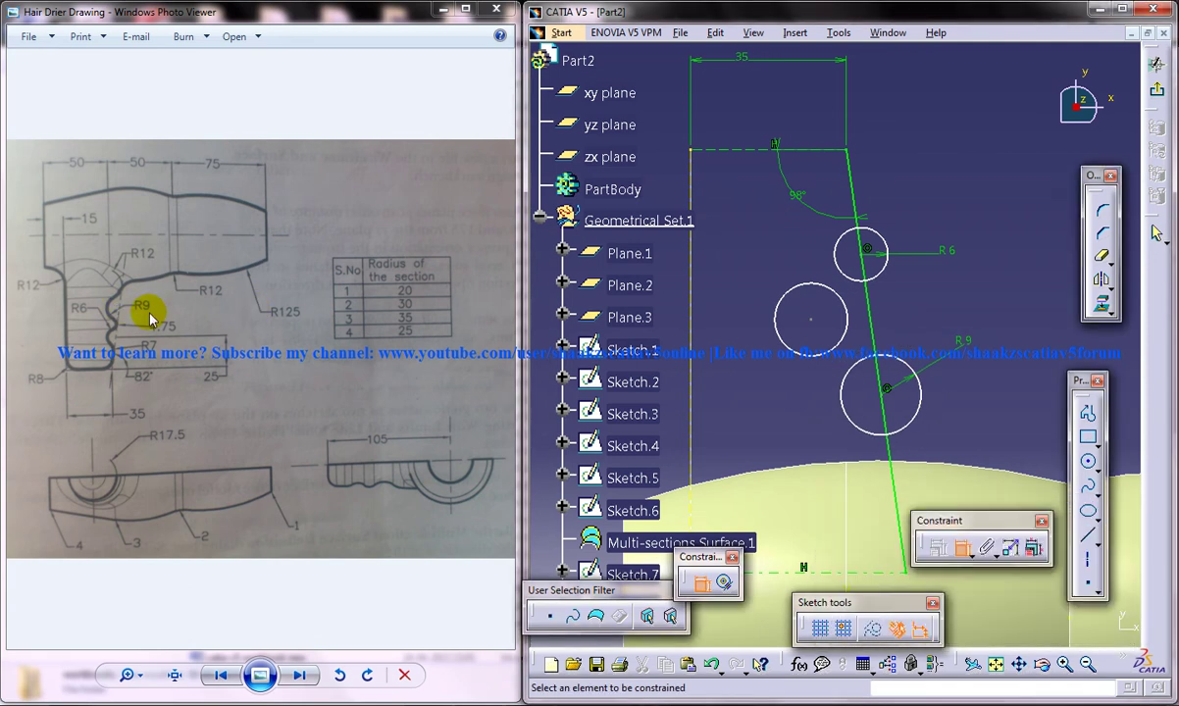
- Dimension the circle beside the slanted line with a radius of 4.5 mm
click(844, 302)
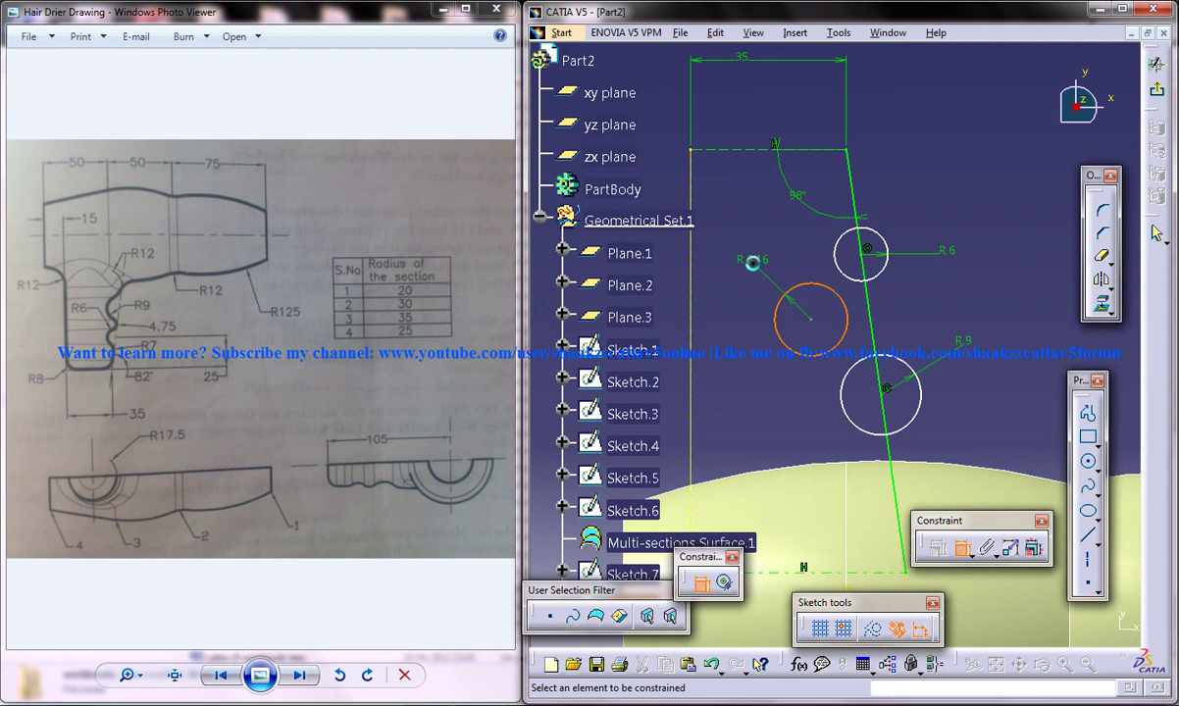
double_click(754, 260)
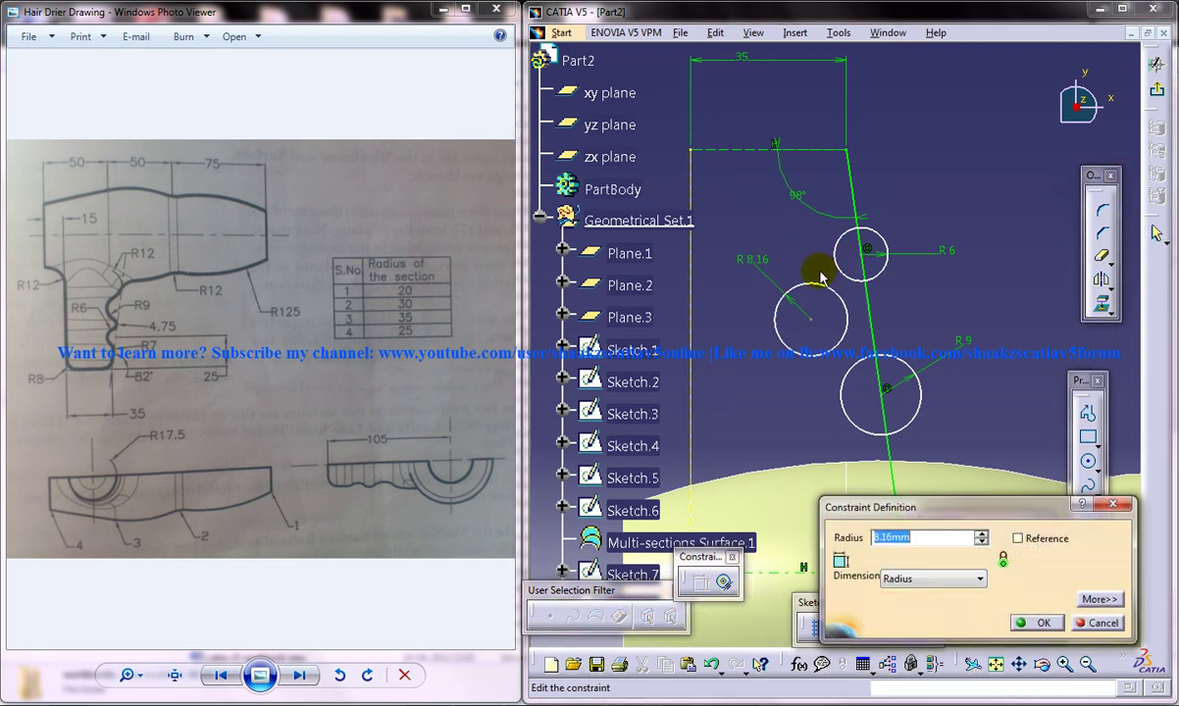
key(Return)
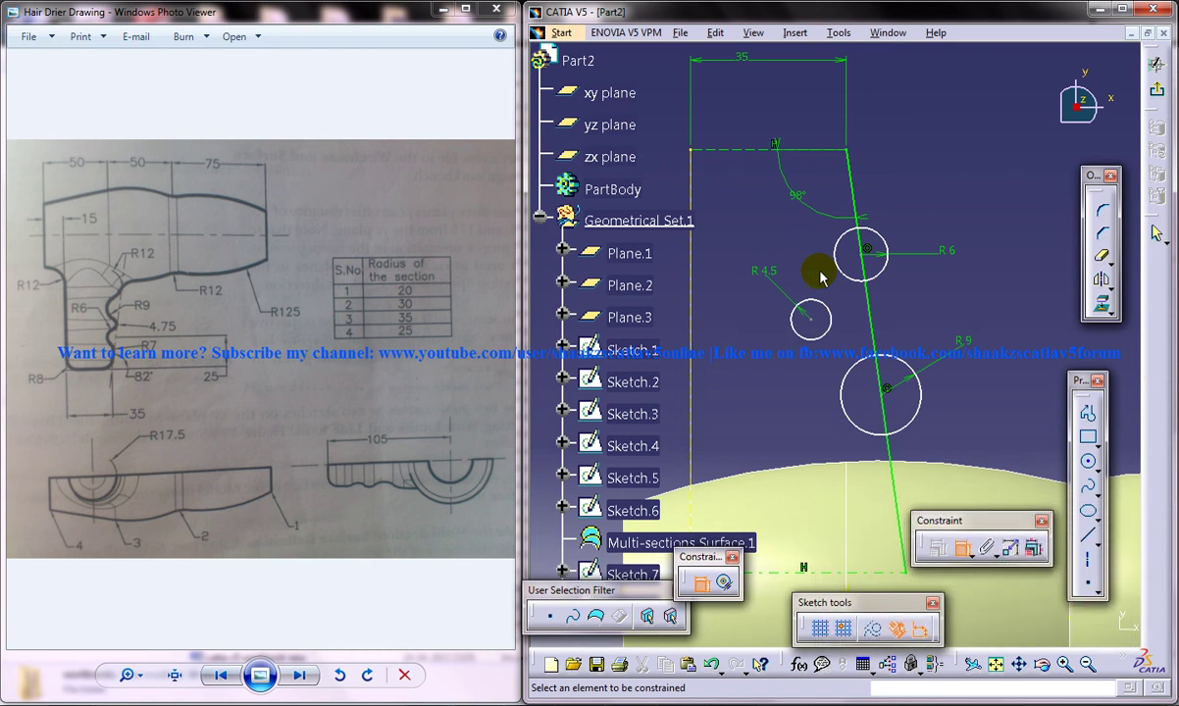
- Move the three circles close together, with the 4.5 mm radius circle between the other two and against the slanted line
mouse_move(928, 270)
middle_down()
mouse_move(932, 315)
mouse_move(1042, 310)
middle_up()
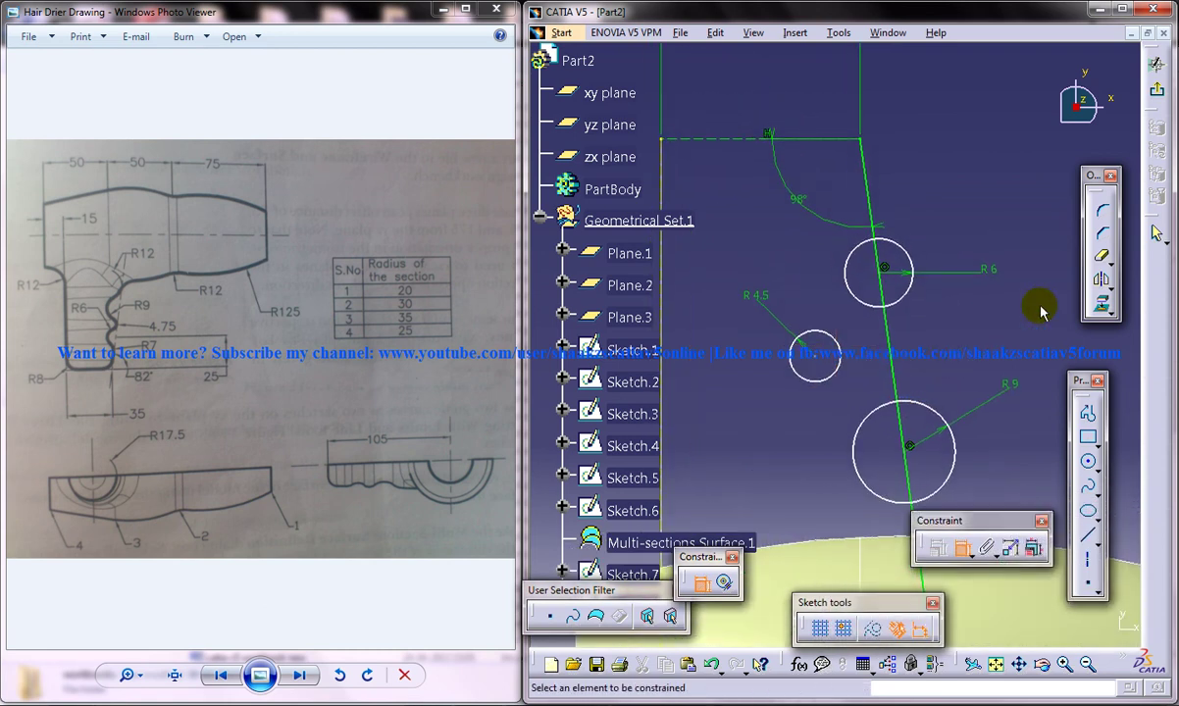
click(1157, 233)
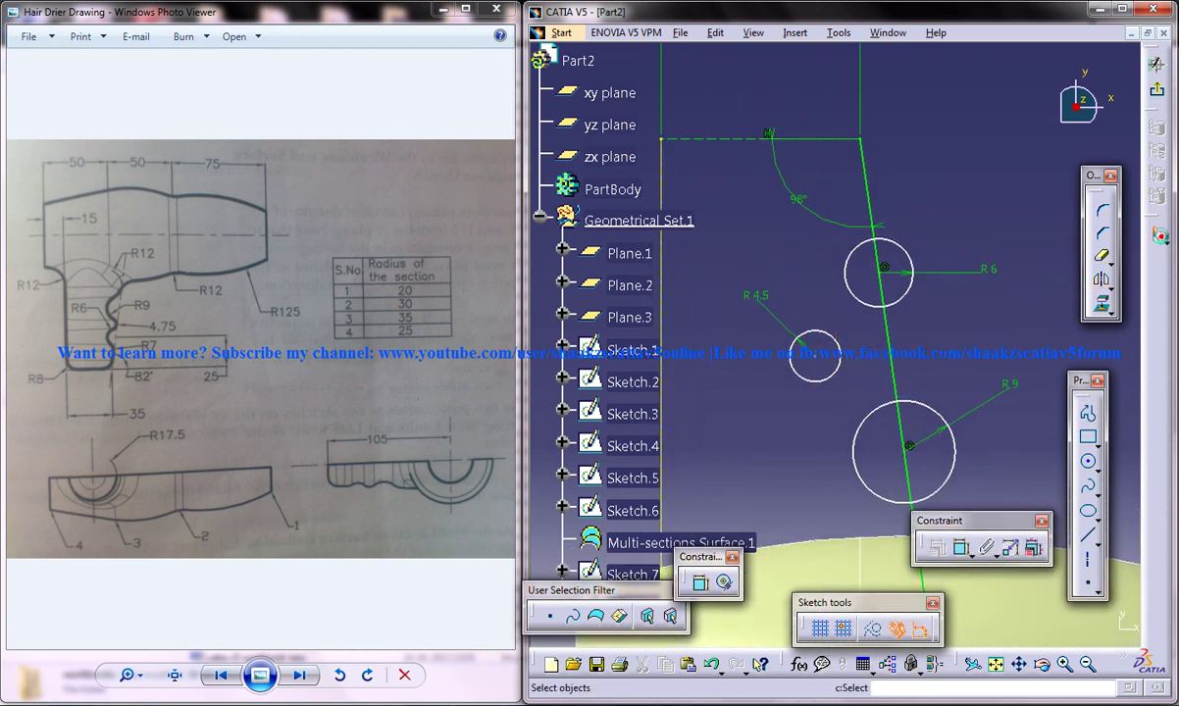
drag(895, 401, 907, 361)
drag(839, 344, 911, 356)
drag(883, 311, 874, 310)
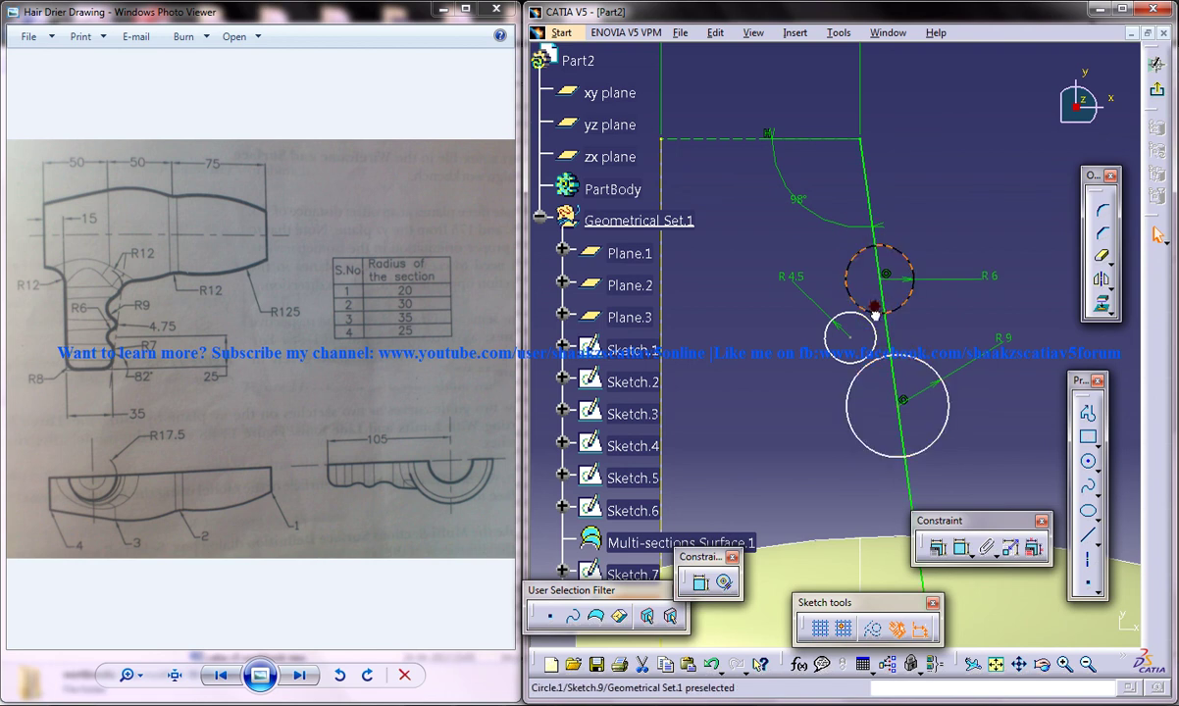
click(995, 324)
- Constrain the 4.5 mm radius circle tangent to the upper 6 mm radius circle
mouse_move(1040, 325)
ctrl+middle_down()
mouse_move(983, 303)
mouse_move(936, 325)
ctrl+middle_up()
click(959, 544)
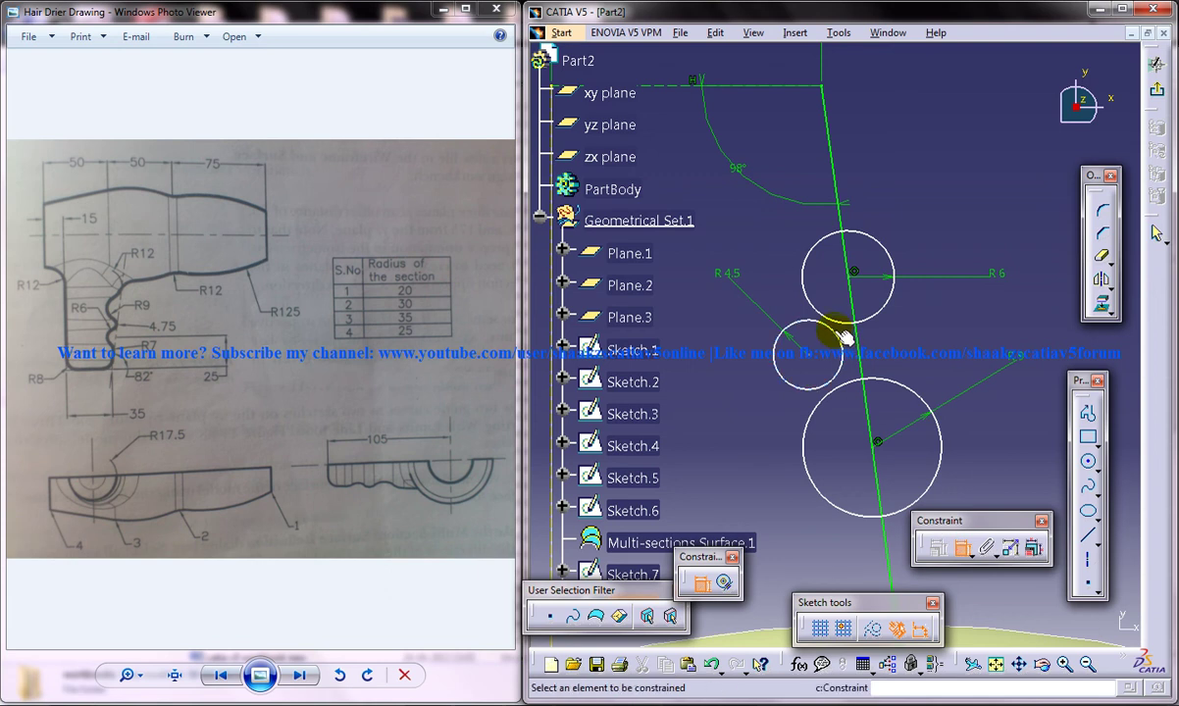
click(833, 331)
click(837, 321)
right_click(771, 296)
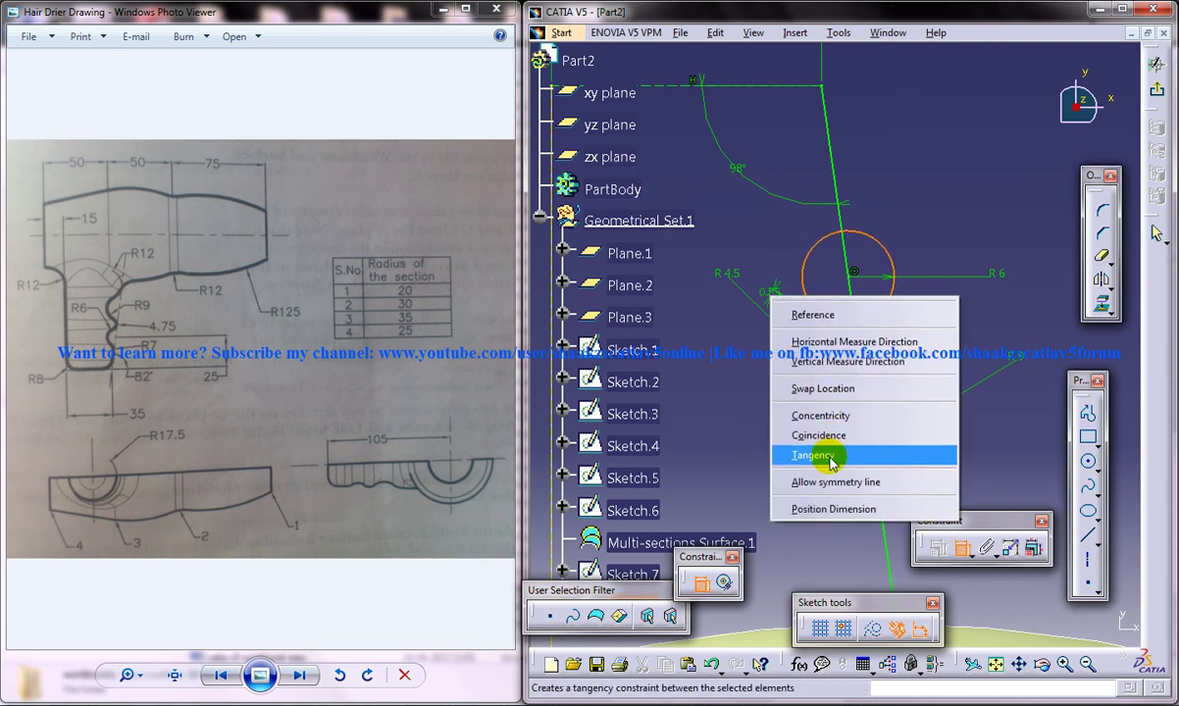
click(831, 457)
- Constrain the 4.5 mm radius circle tangent to the lower 9 mm radius circle
click(831, 374)
click(838, 389)
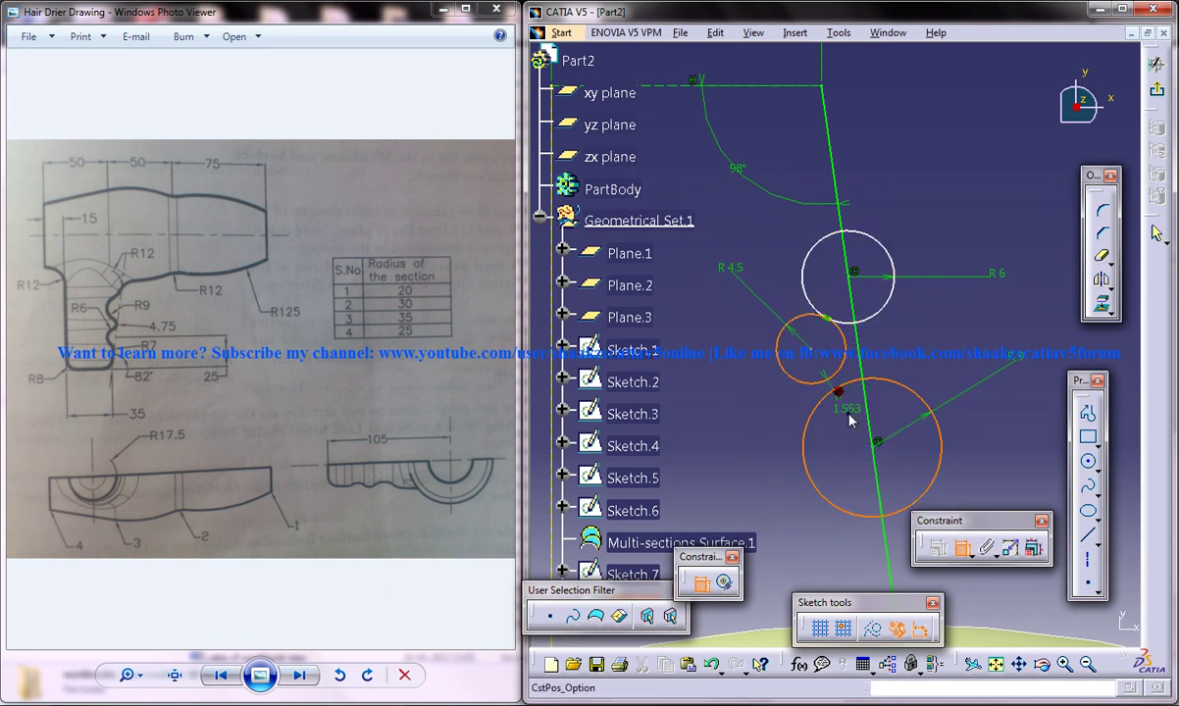
right_click(849, 419)
click(900, 562)
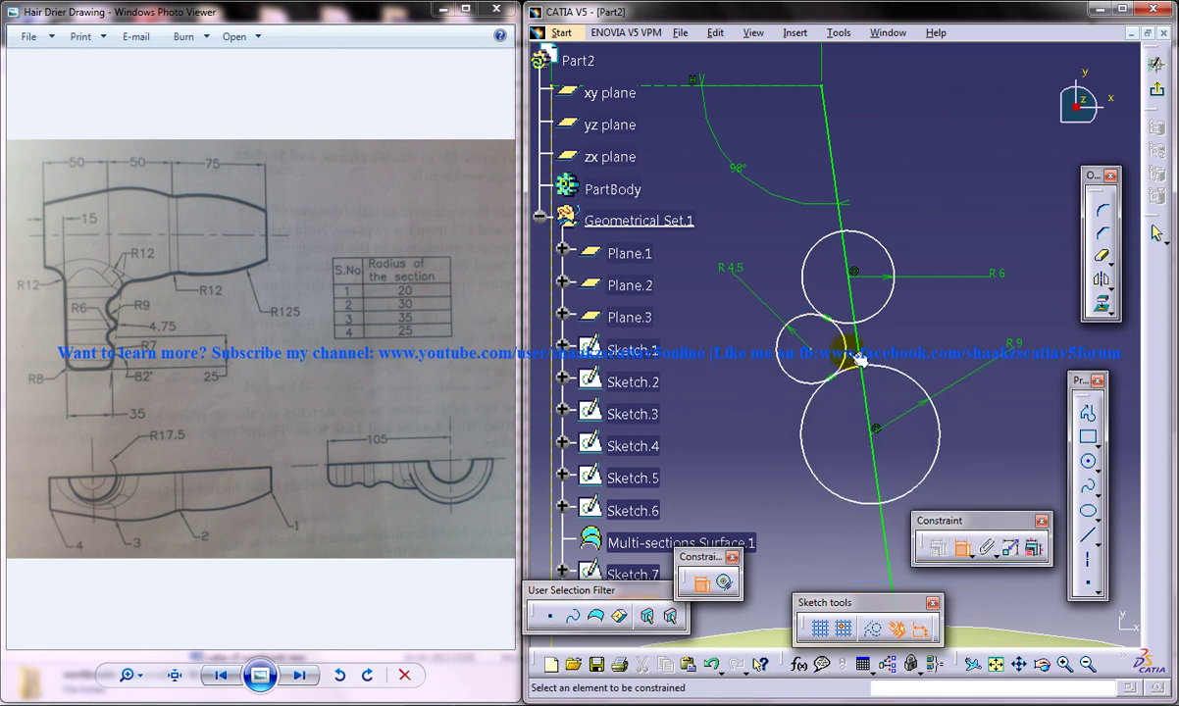
- Constrain the 4.5 mm radius circle tangent to the slanted line
click(855, 355)
right_click(860, 348)
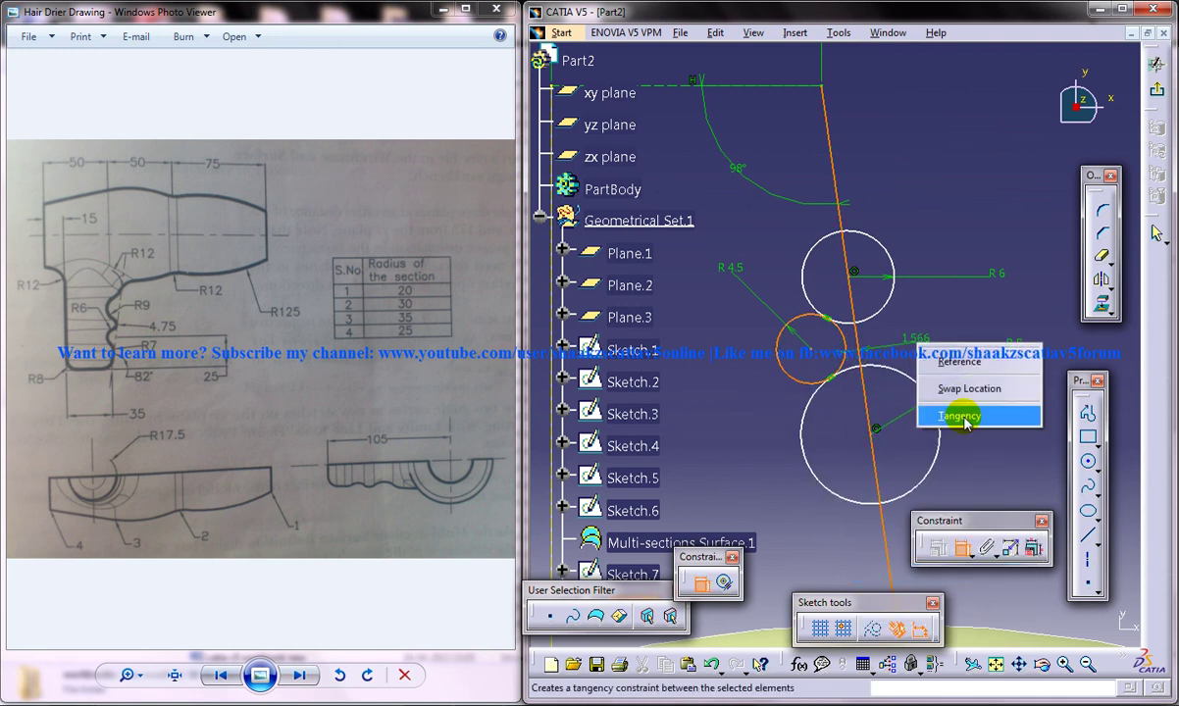
click(902, 393)
- Quick-trim the portion of the slanted line that lies inside the 9 mm radius circle
middle_drag(910, 345, 918, 375)
click(908, 369)
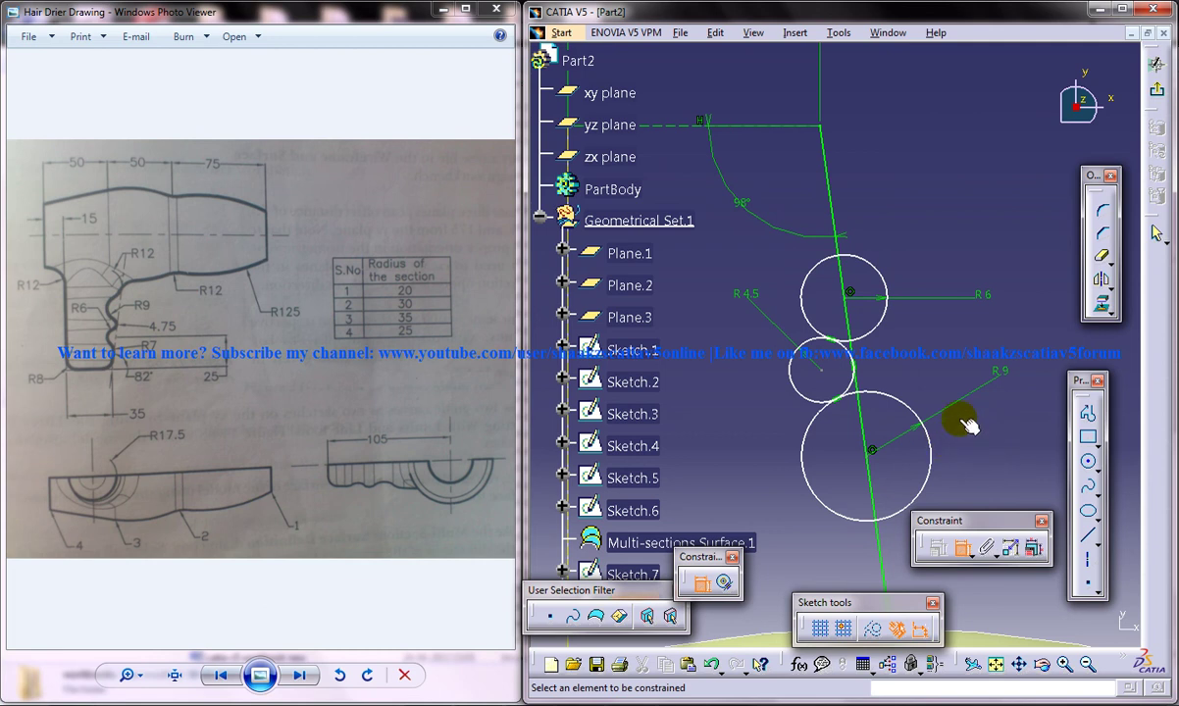
click(1099, 258)
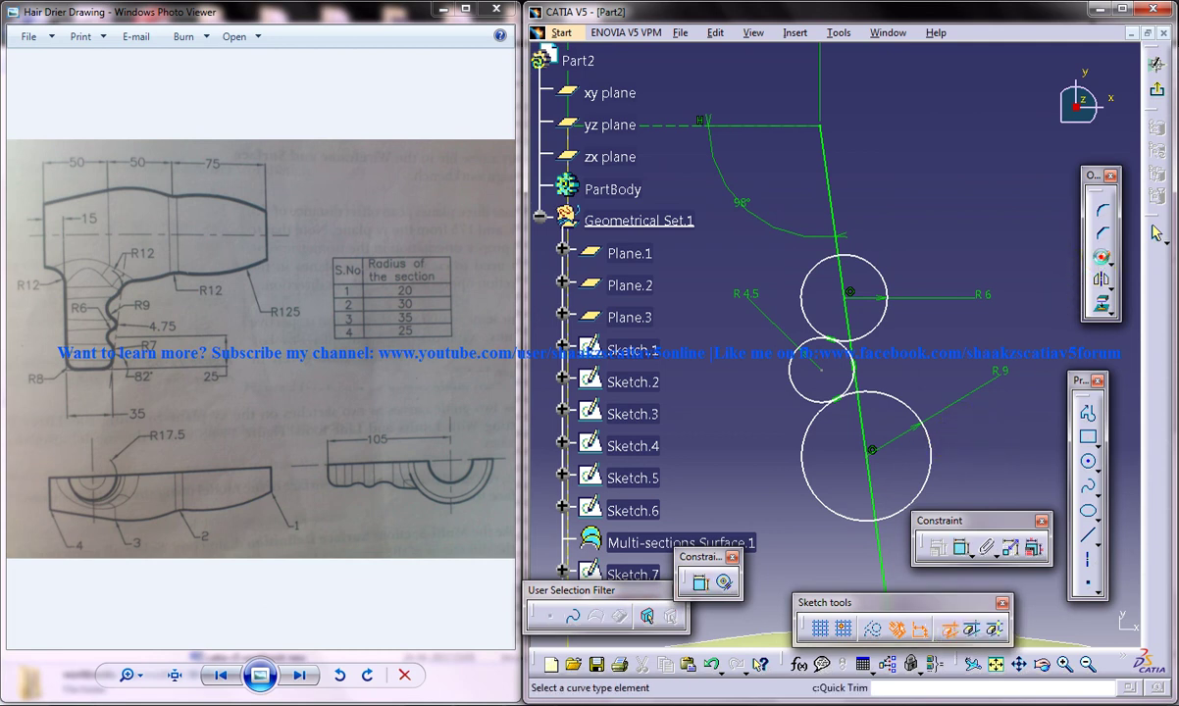
click(868, 432)
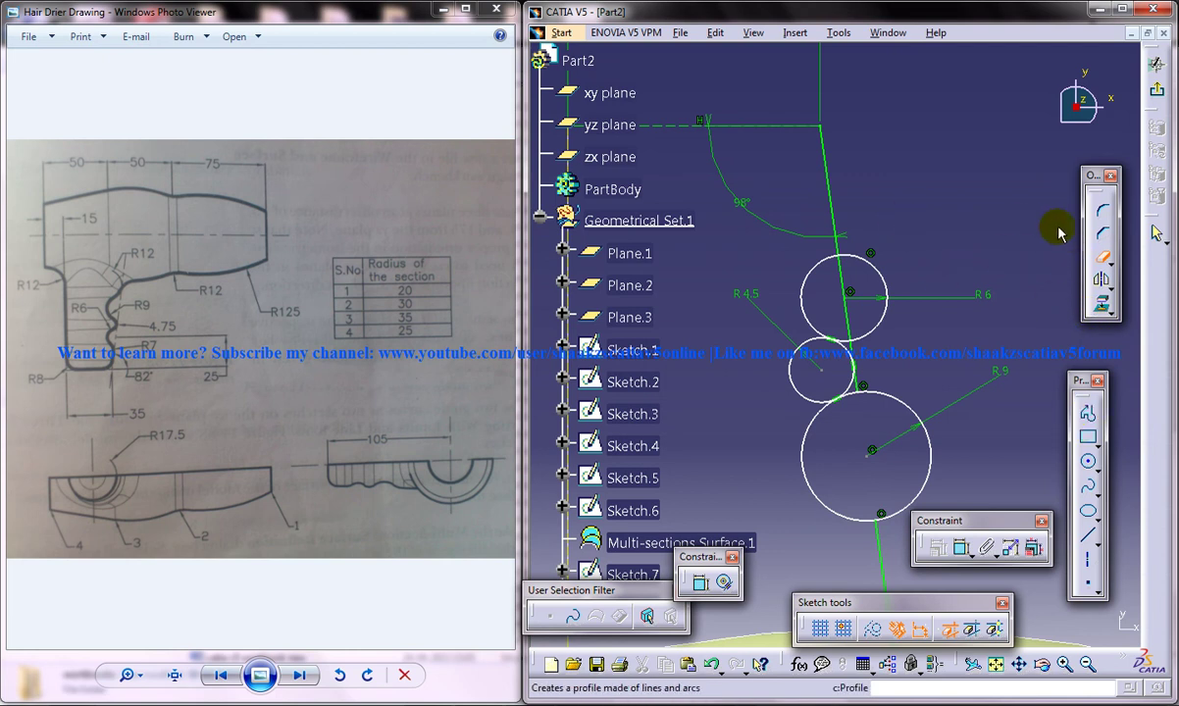
- Create a trimmed corner between the slanted line and the 6 mm radius circle, on the line's handle-end side
click(1101, 215)
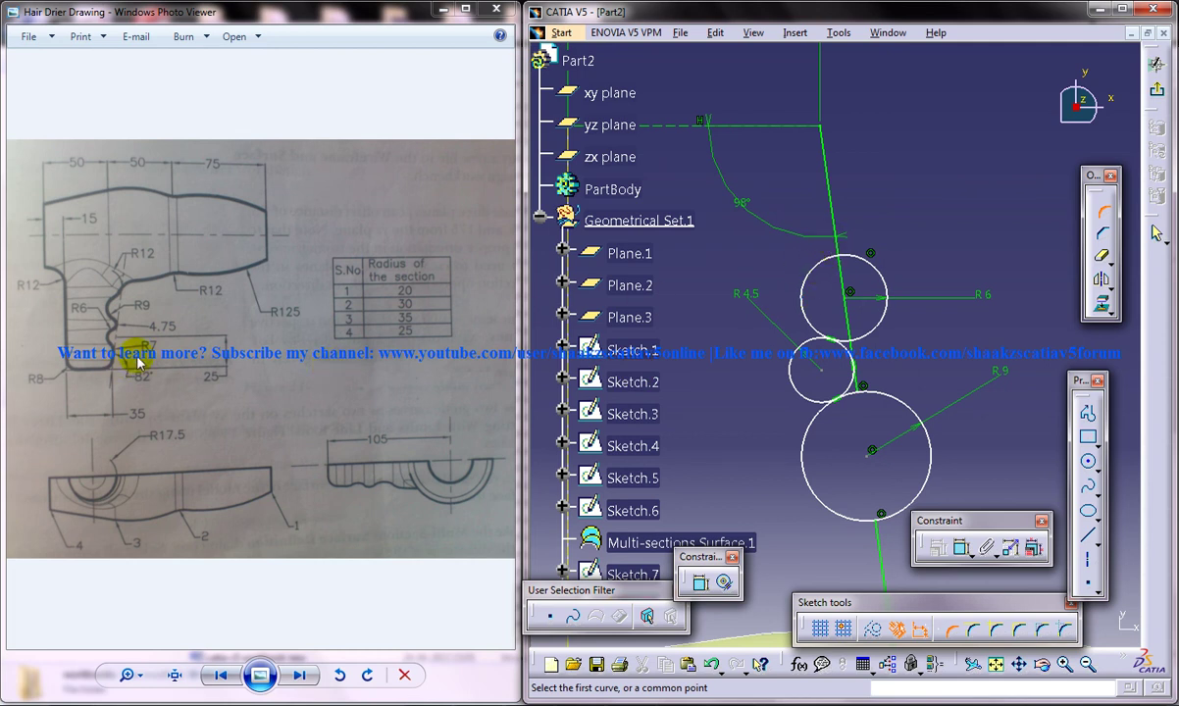
click(842, 253)
click(844, 254)
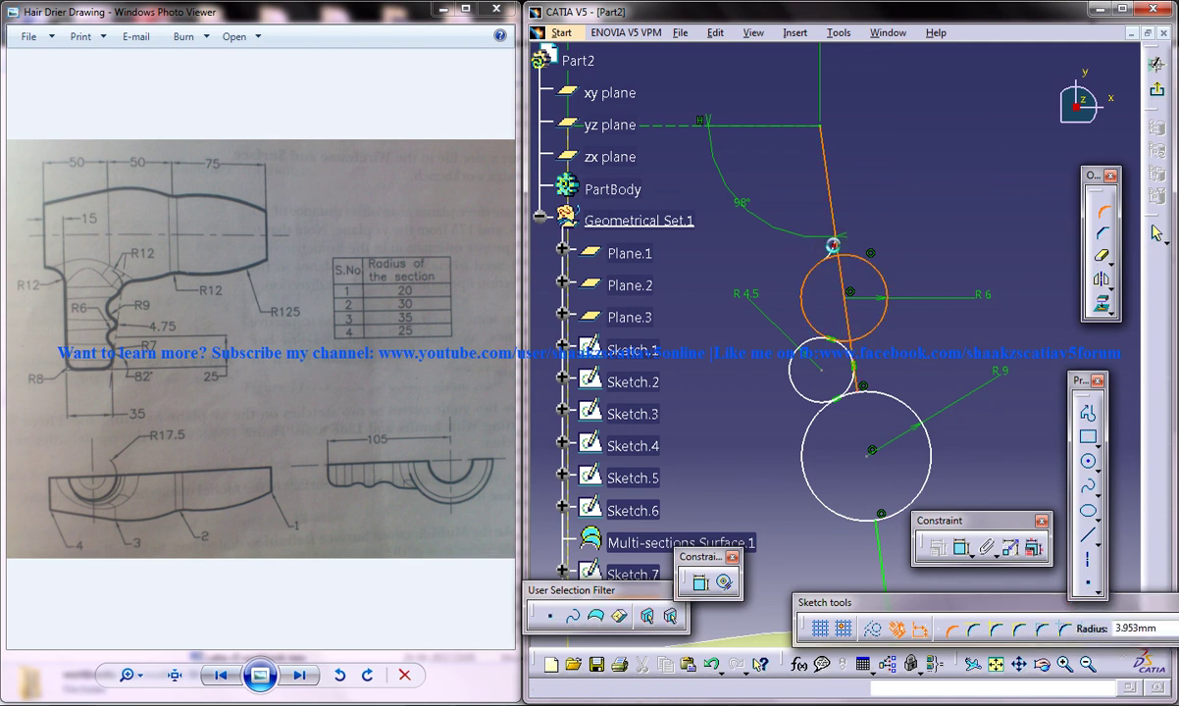
click(833, 247)
- Set the radius of the corner between the slanted line and the 6 mm circle to 7 mm
mouse_move(874, 300)
middle_down()
mouse_move(879, 336)
mouse_move(849, 282)
middle_up()
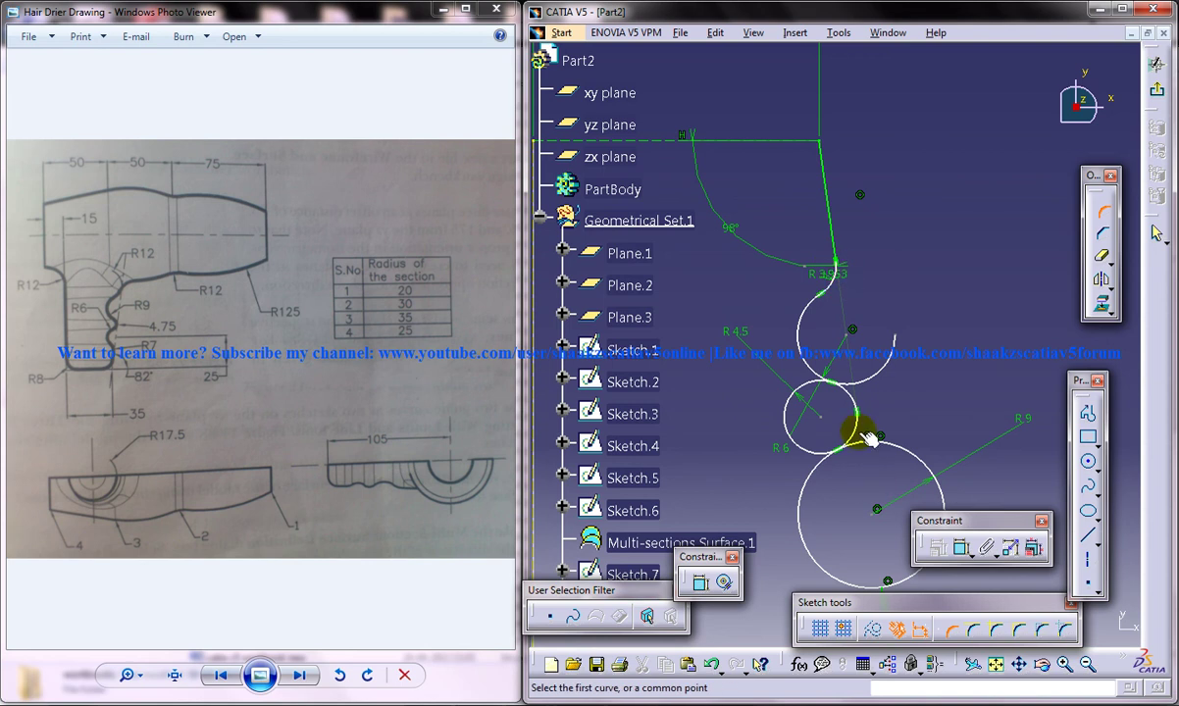
middle_drag(868, 341, 860, 228)
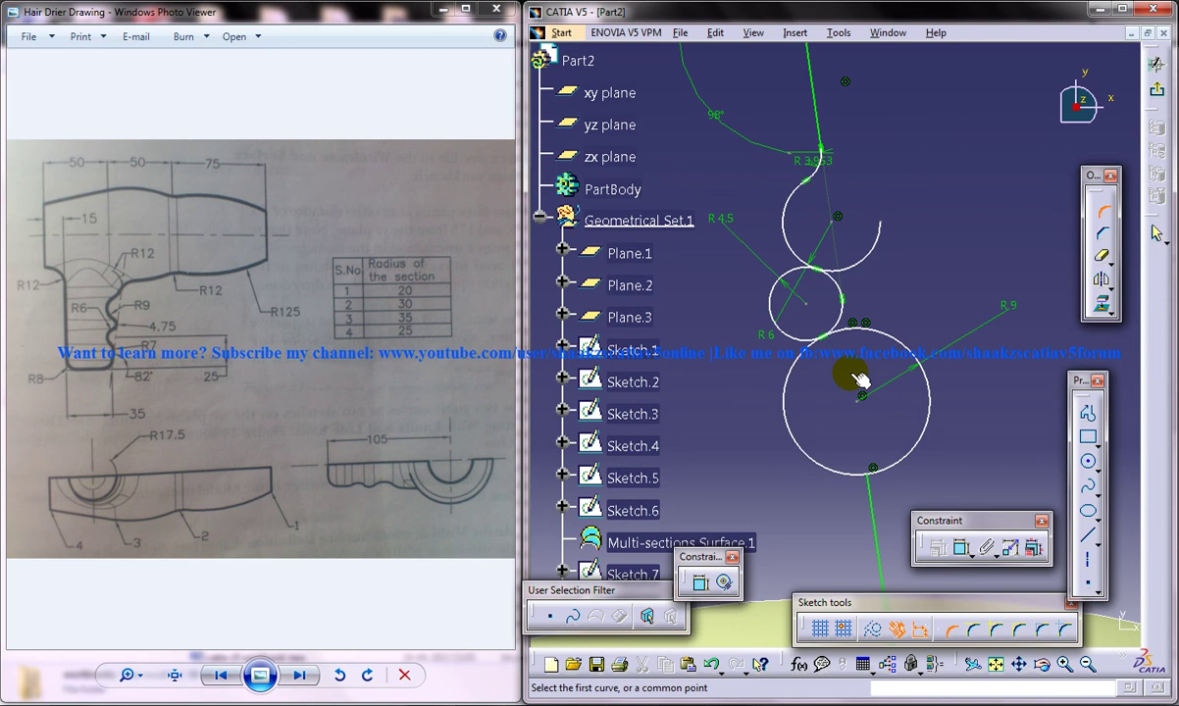
middle_drag(822, 420, 876, 481)
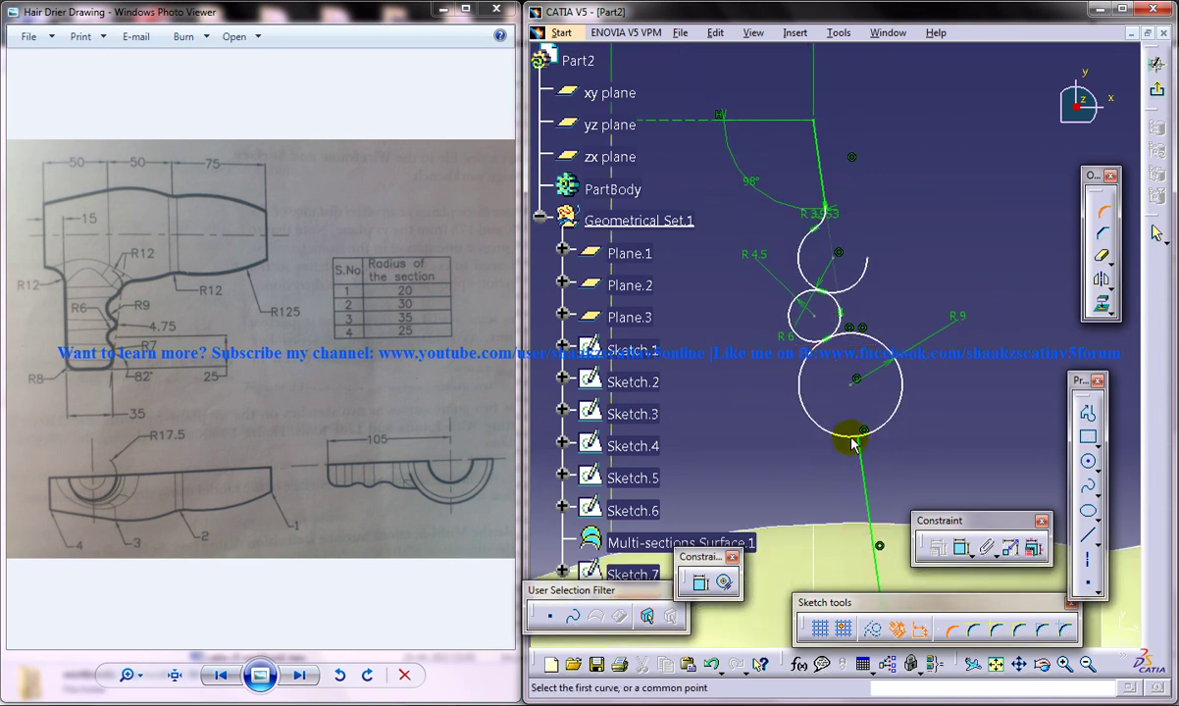
middle_drag(868, 385, 853, 263)
middle_drag(863, 361, 884, 614)
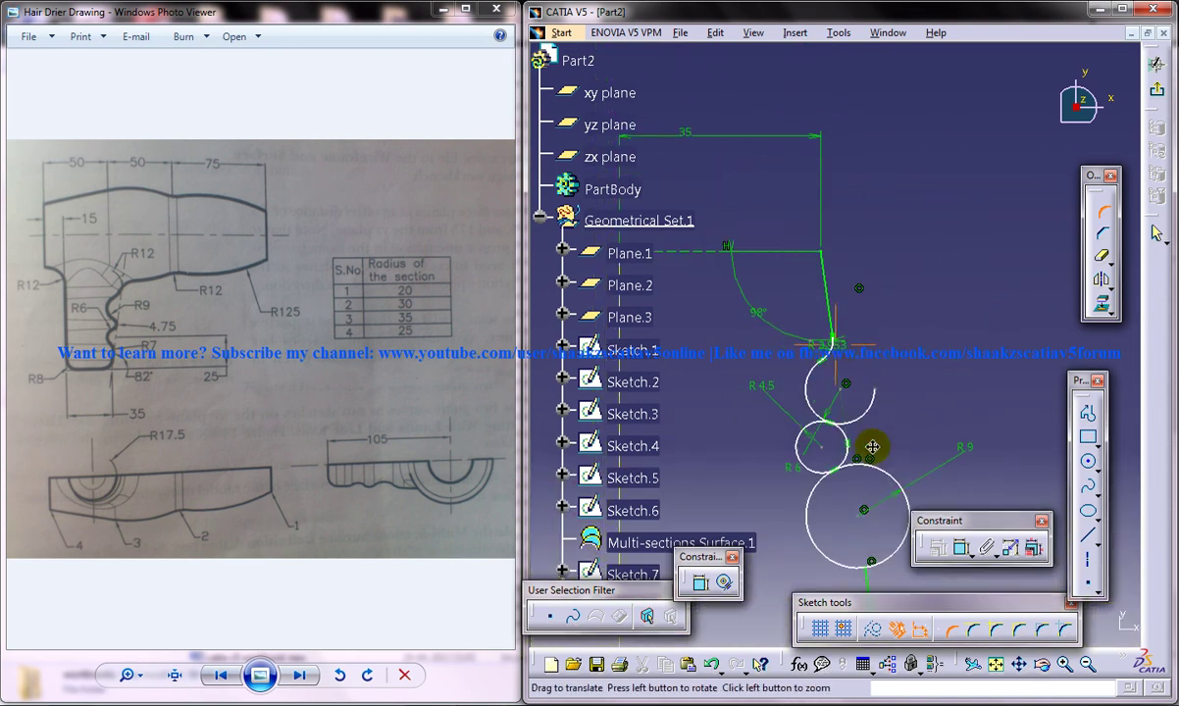
middle_drag(860, 385, 851, 288)
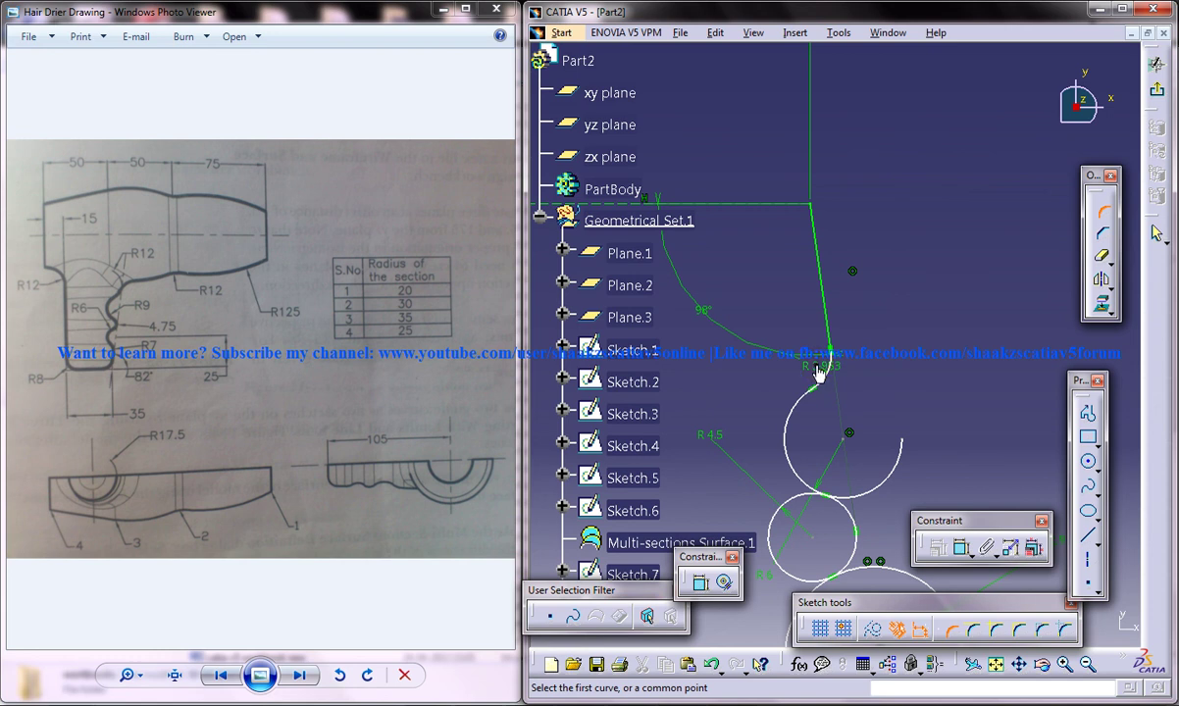
double_click(819, 369)
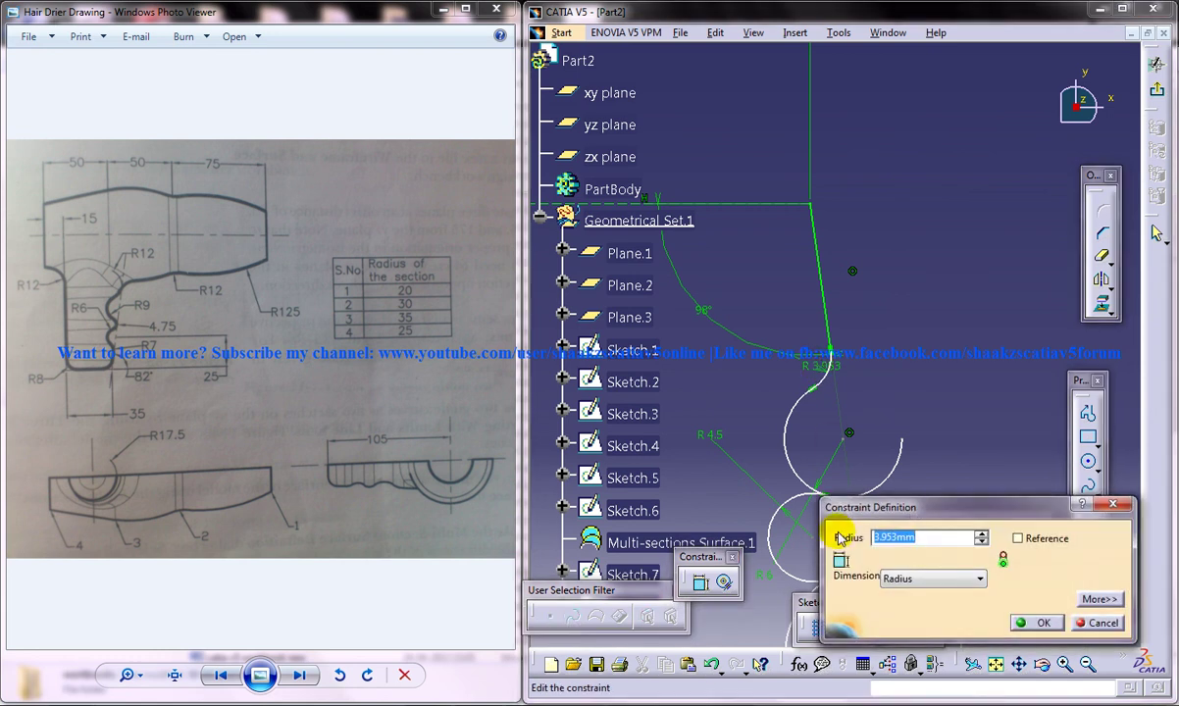
text(5)
key(Return)
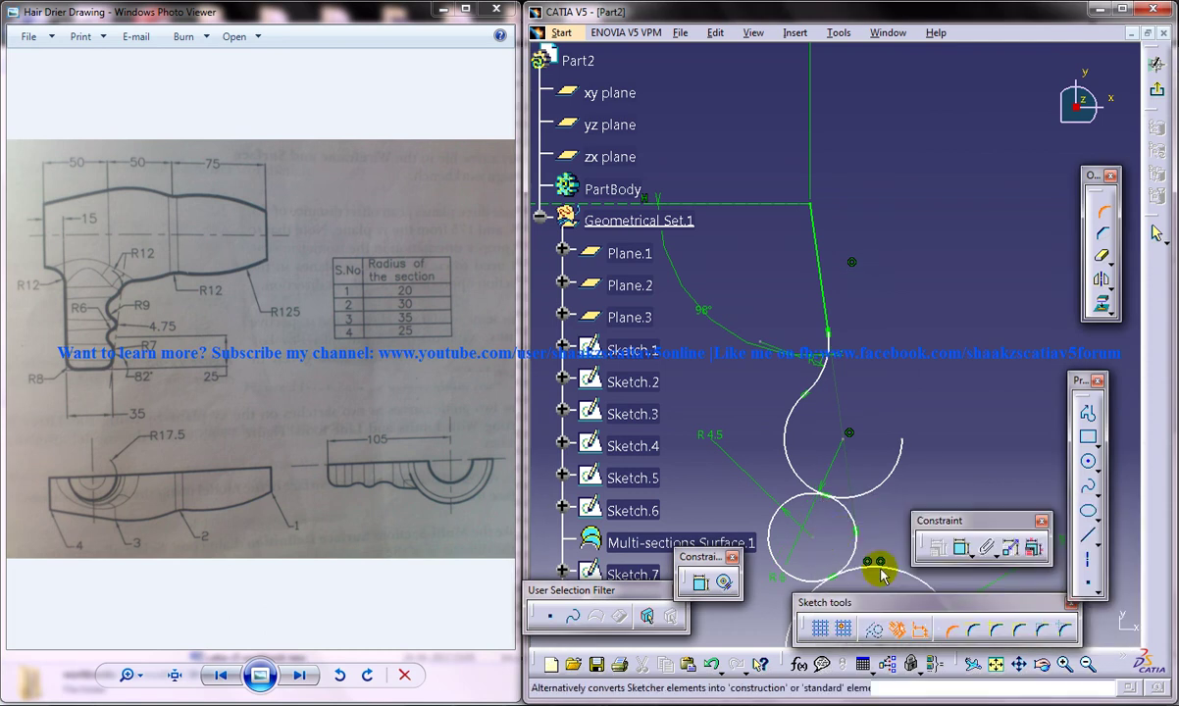
- Create a trimmed corner between the 9 mm radius circle and the lower slanted line, and set its radius to 12 mm
middle_drag(849, 332, 831, 194)
mouse_move(863, 453)
ctrl+middle_down()
mouse_move(887, 502)
mouse_move(846, 406)
ctrl+middle_up()
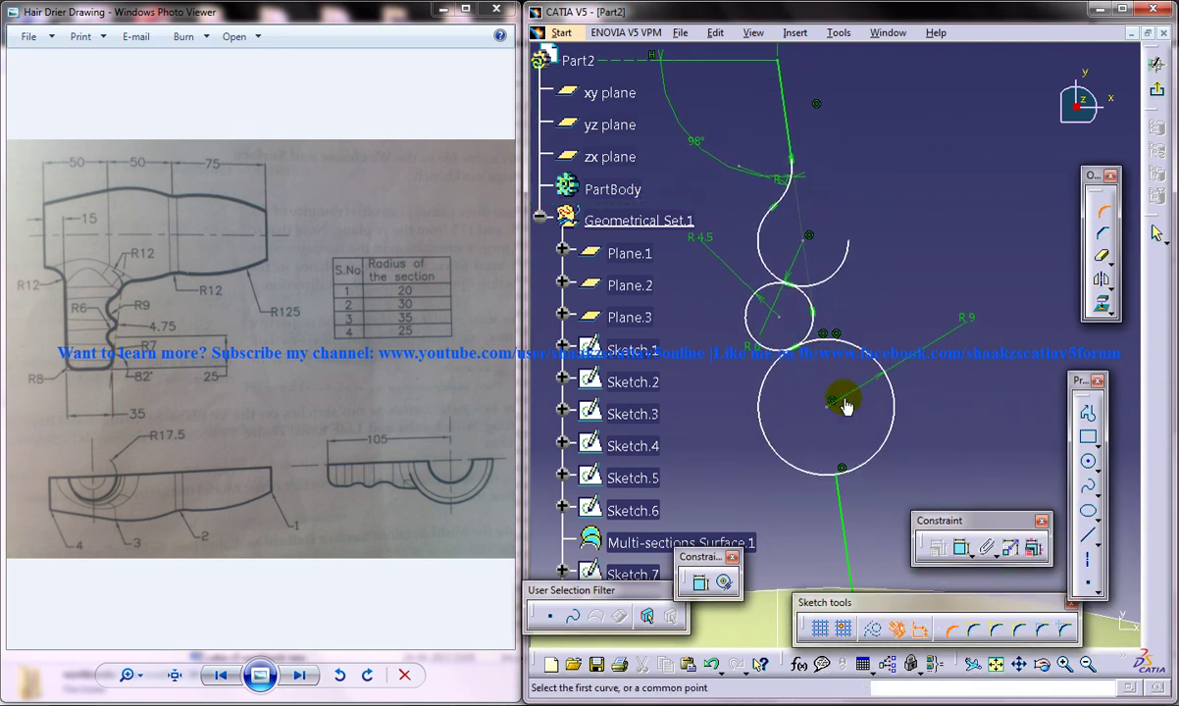
click(947, 624)
click(817, 463)
click(837, 485)
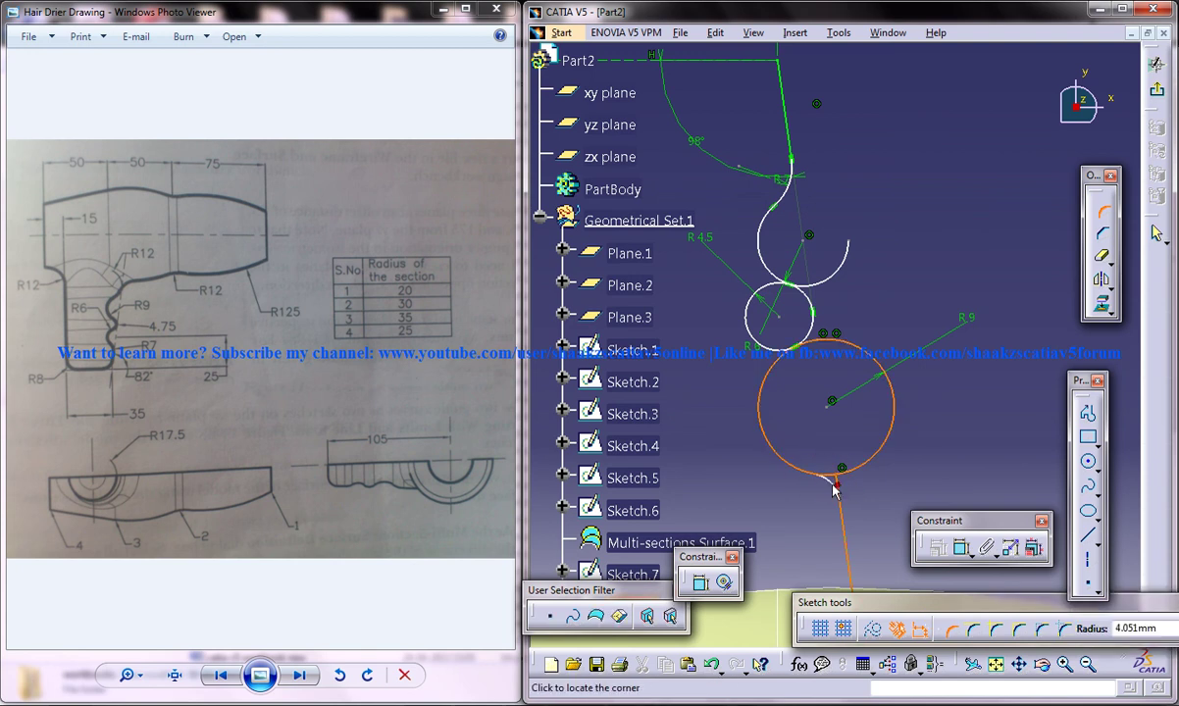
click(803, 514)
double_click(822, 497)
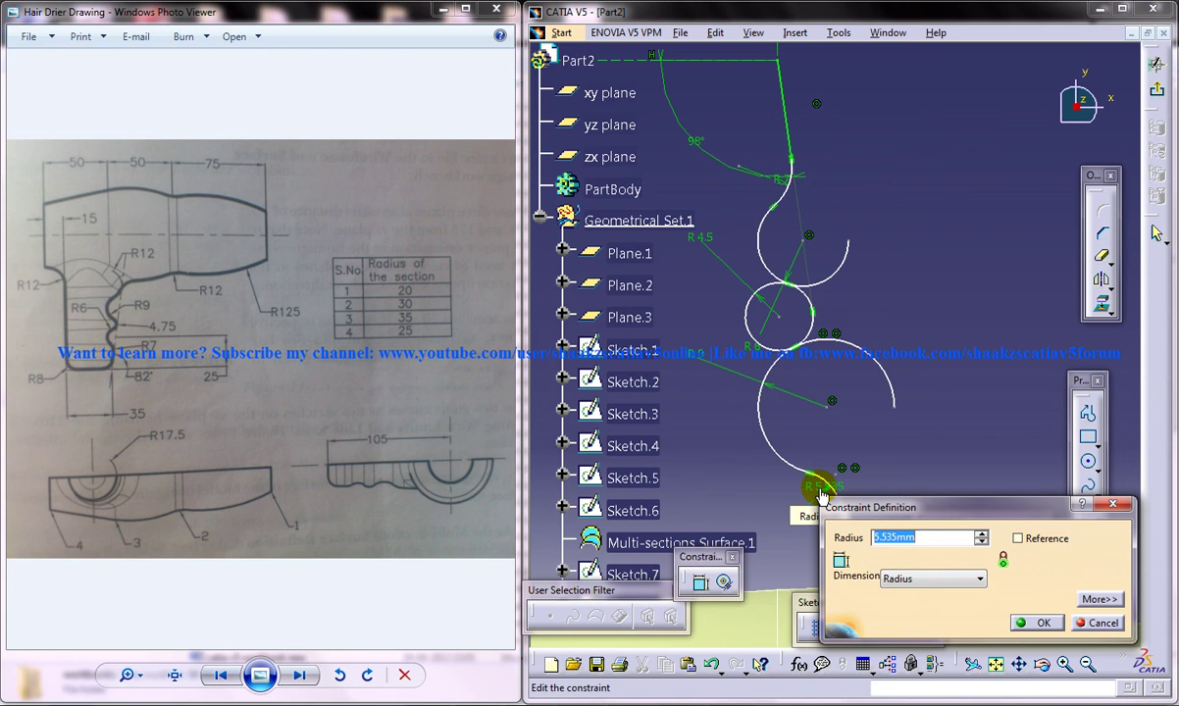
text(5)
key(Return)
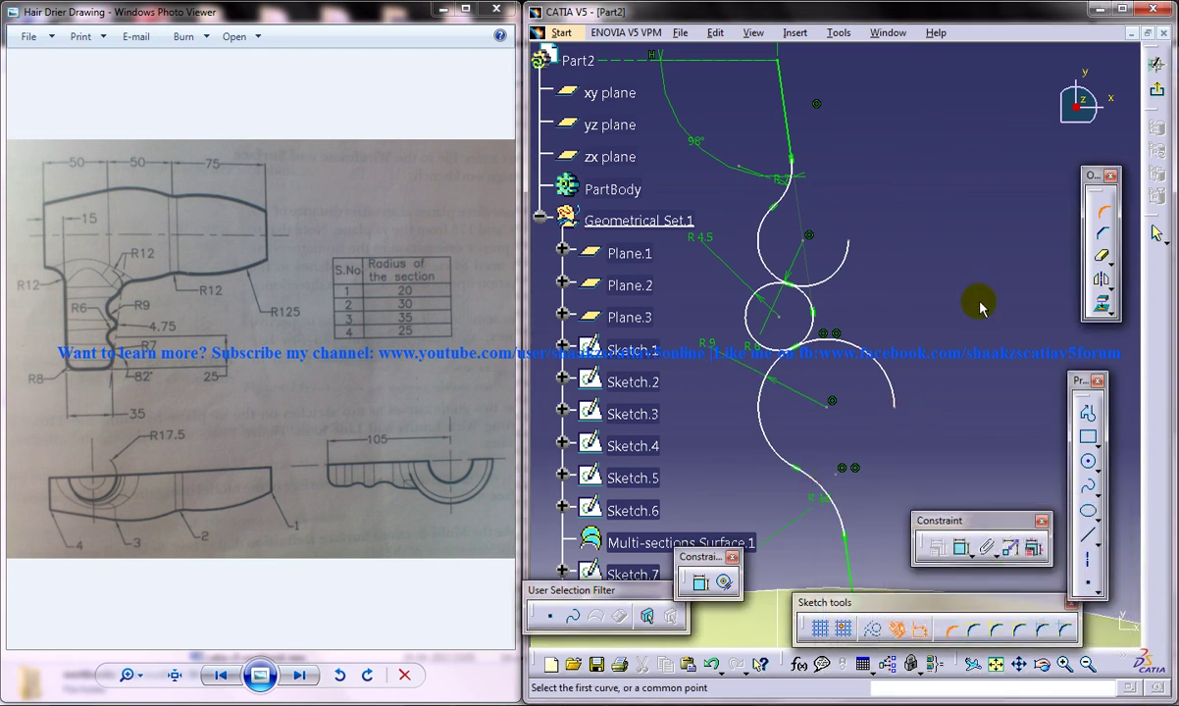
- Quick-trim the excess arcs of the 6, 4.5 and 9 mm circles, leaving one continuous wavy grip curve
click(1101, 256)
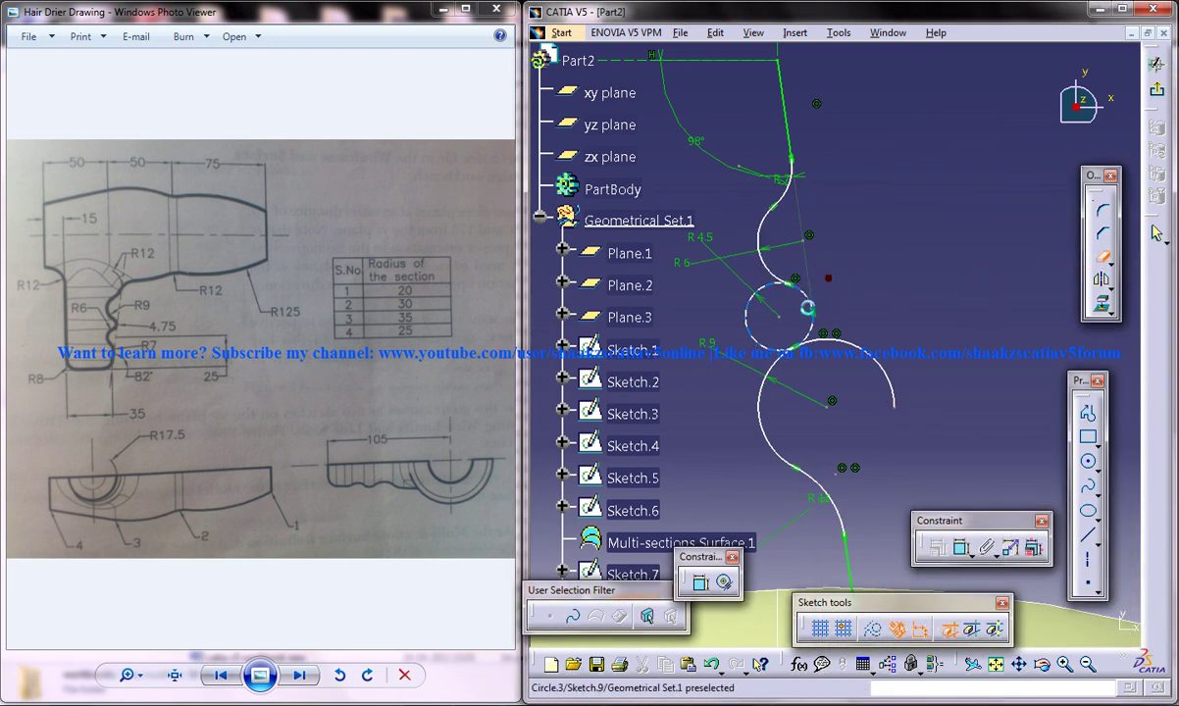
click(763, 293)
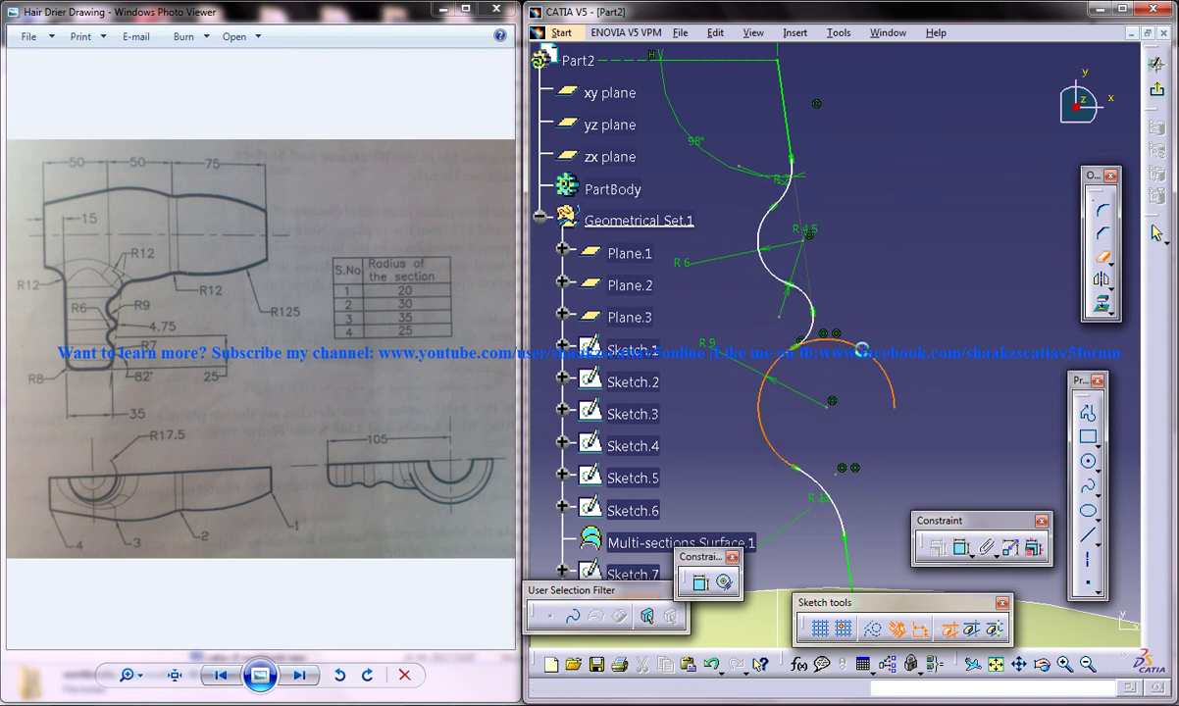
click(861, 349)
- Constrain the 6 mm arc's centre to 25 mm from the horizontal line at the handle's end
mouse_move(861, 349)
middle_down()
mouse_move(941, 428)
mouse_move(940, 381)
middle_up()
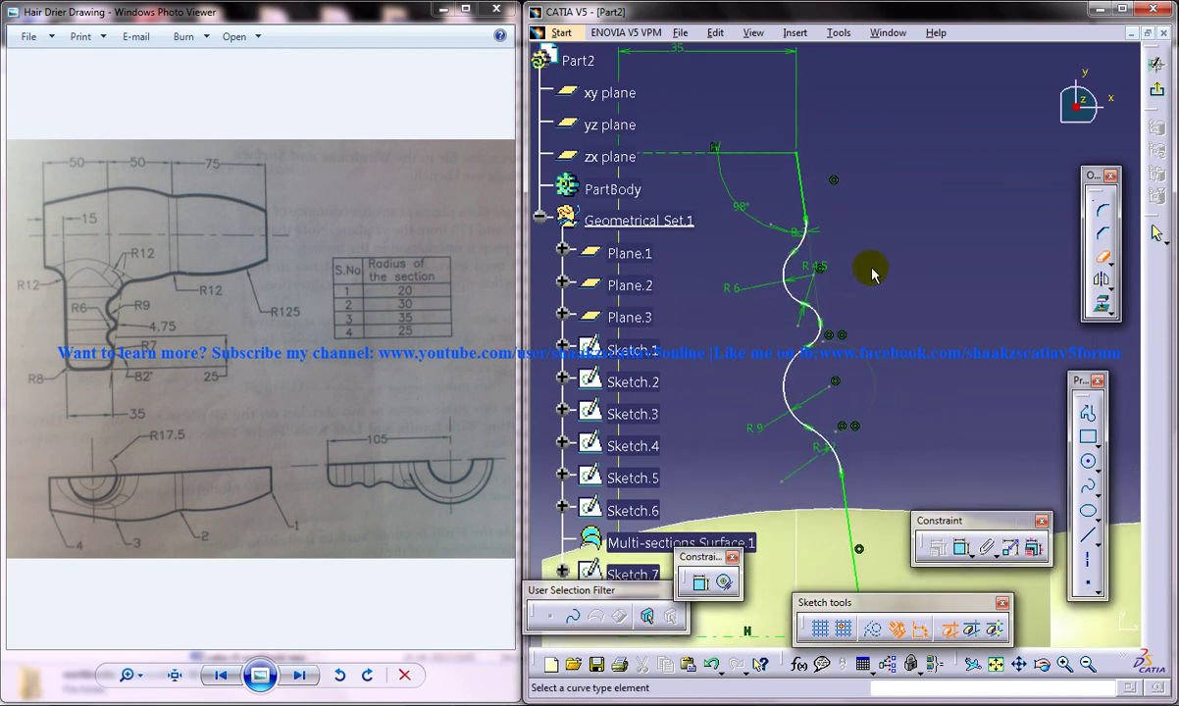
middle_drag(873, 274, 909, 387)
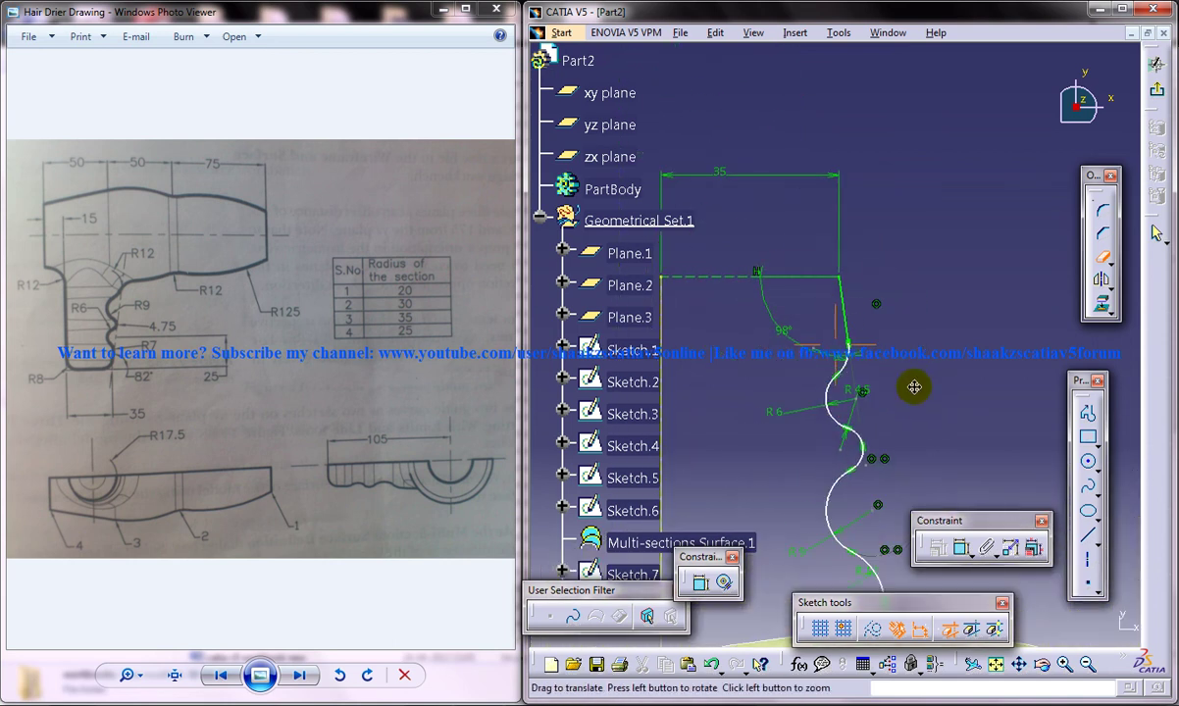
click(962, 549)
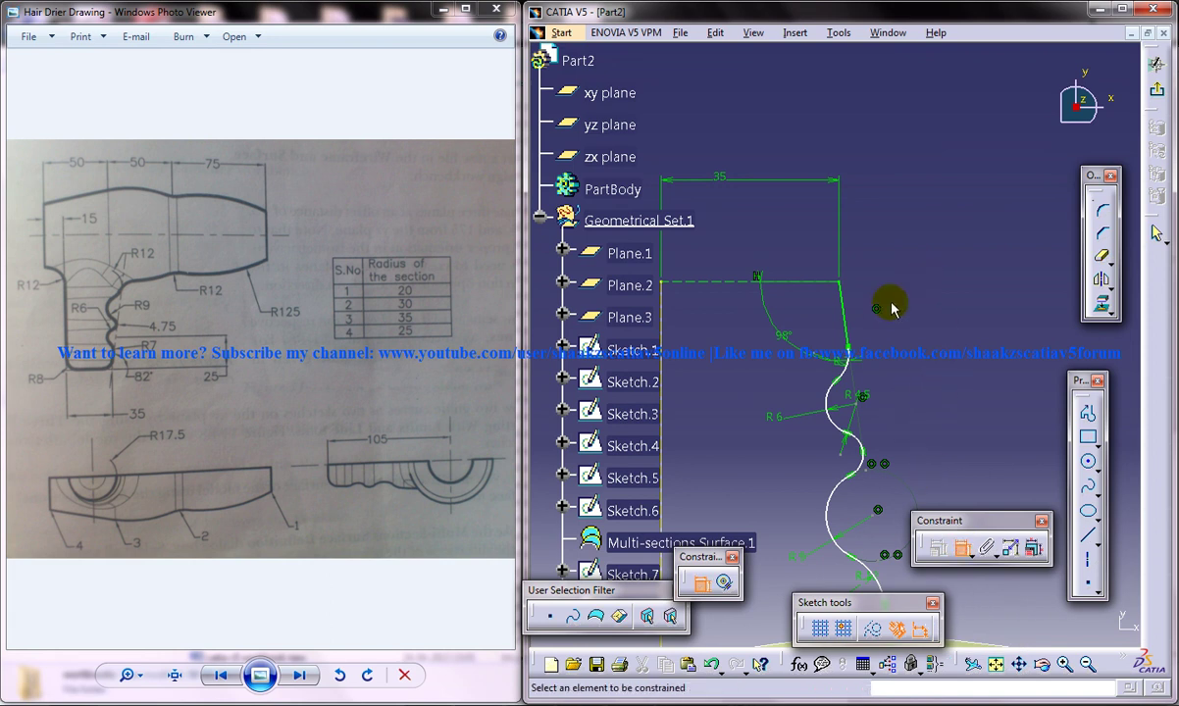
click(860, 401)
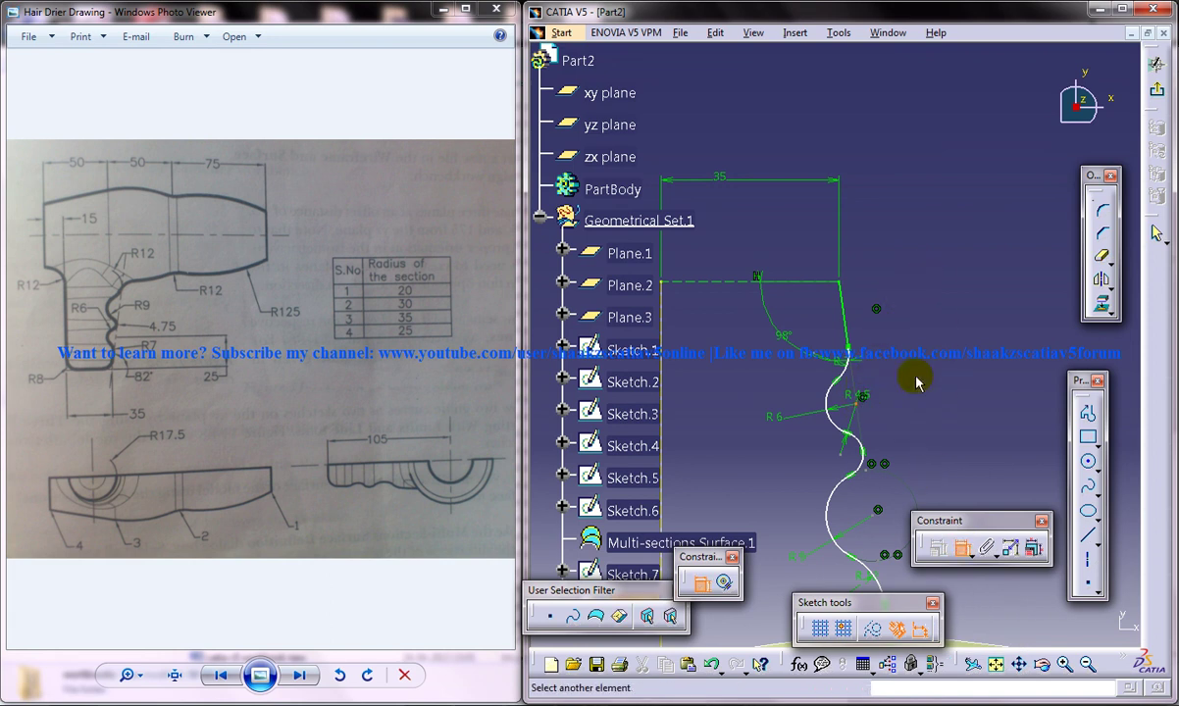
middle_drag(920, 368, 933, 400)
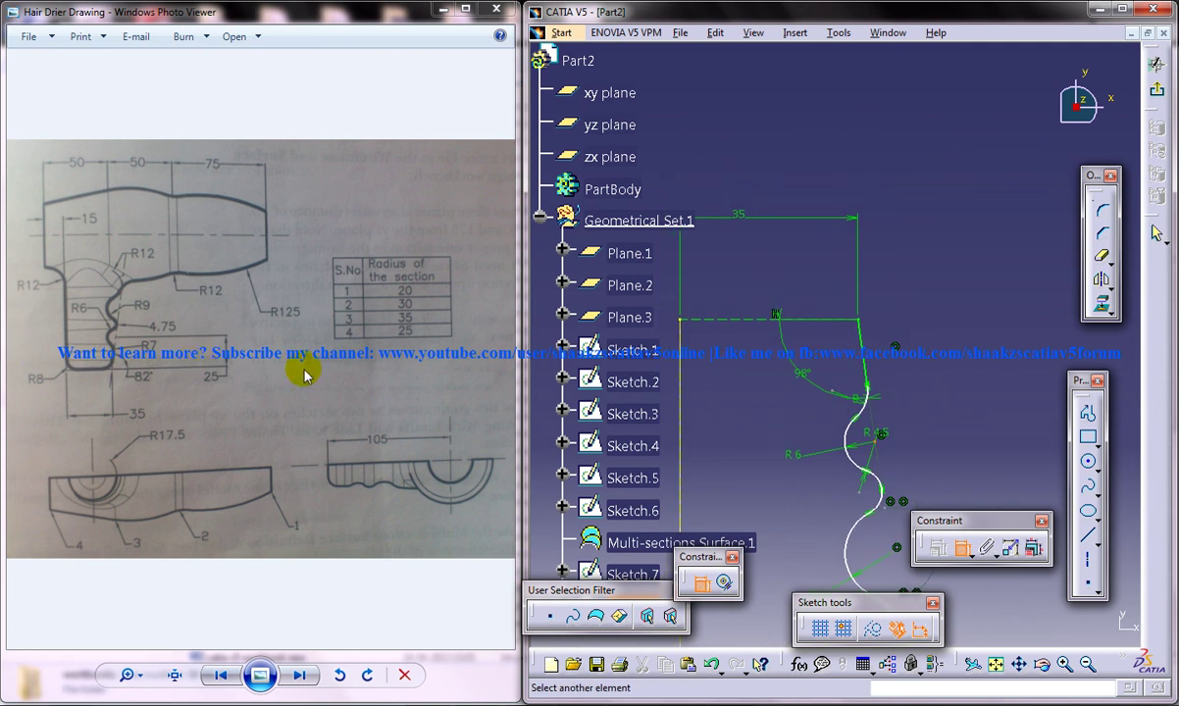
click(758, 321)
click(920, 338)
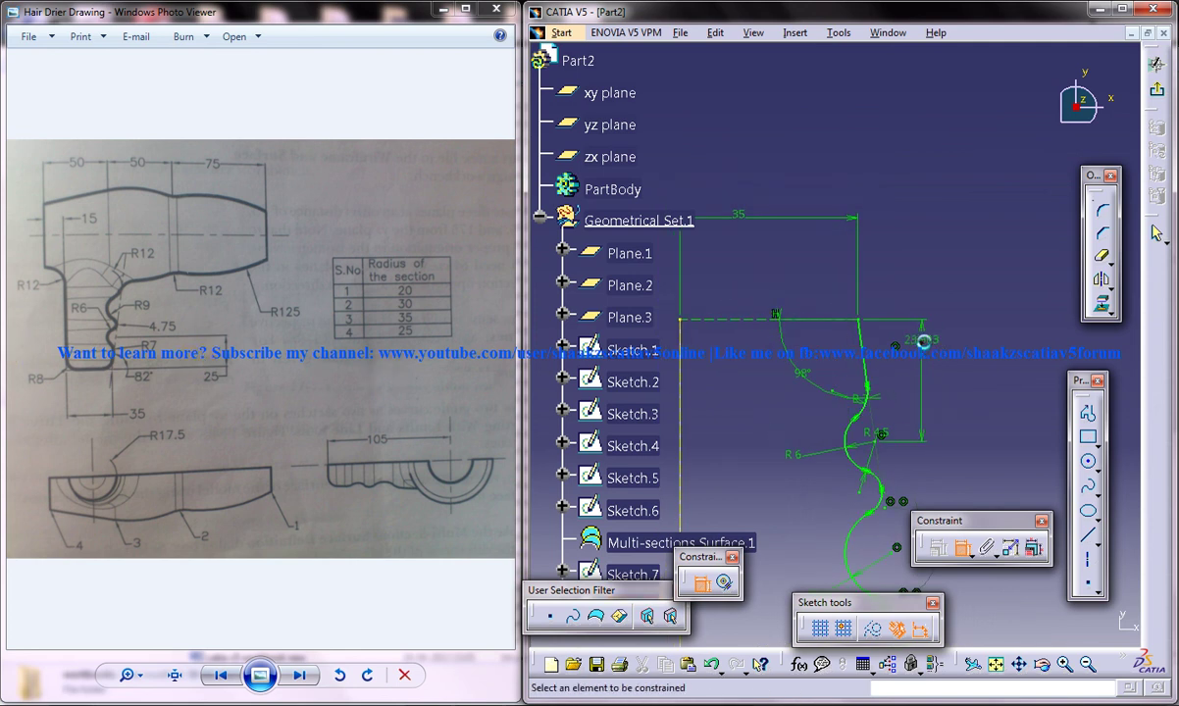
double_click(924, 338)
text(25)
key(Return)
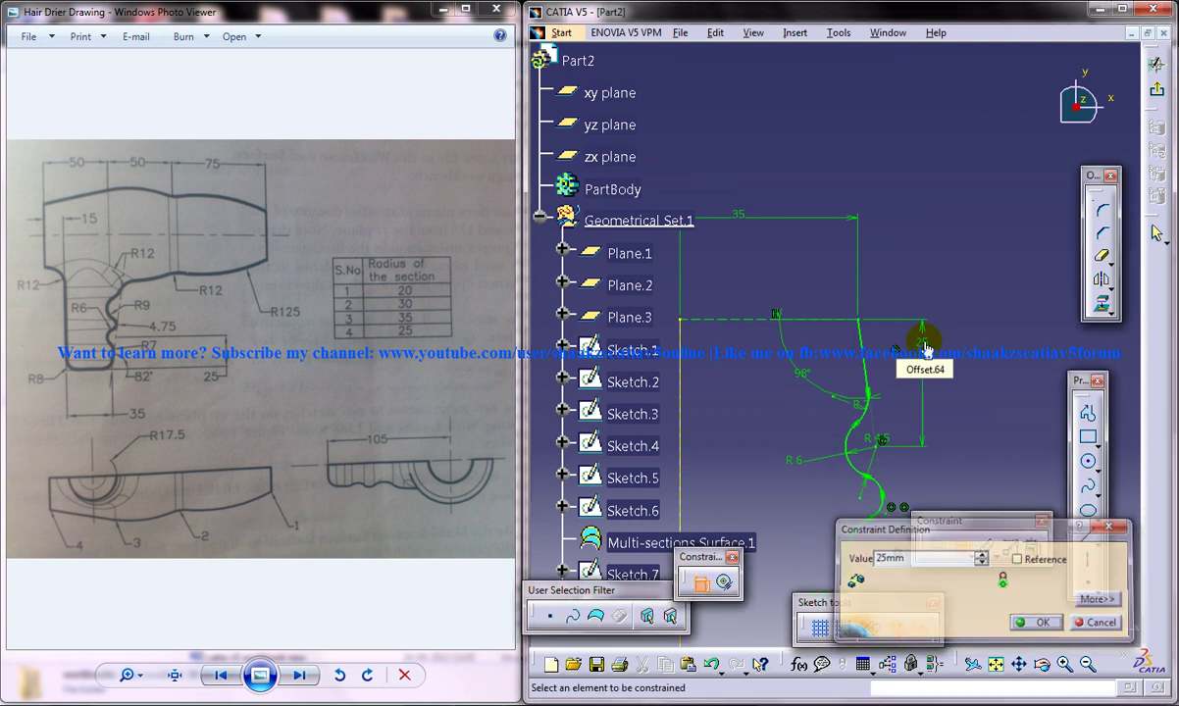
- Exit the sketch of the grip profile and return to the 3D model
mouse_move(926, 366)
middle_down()
mouse_move(933, 432)
mouse_move(908, 363)
middle_up()
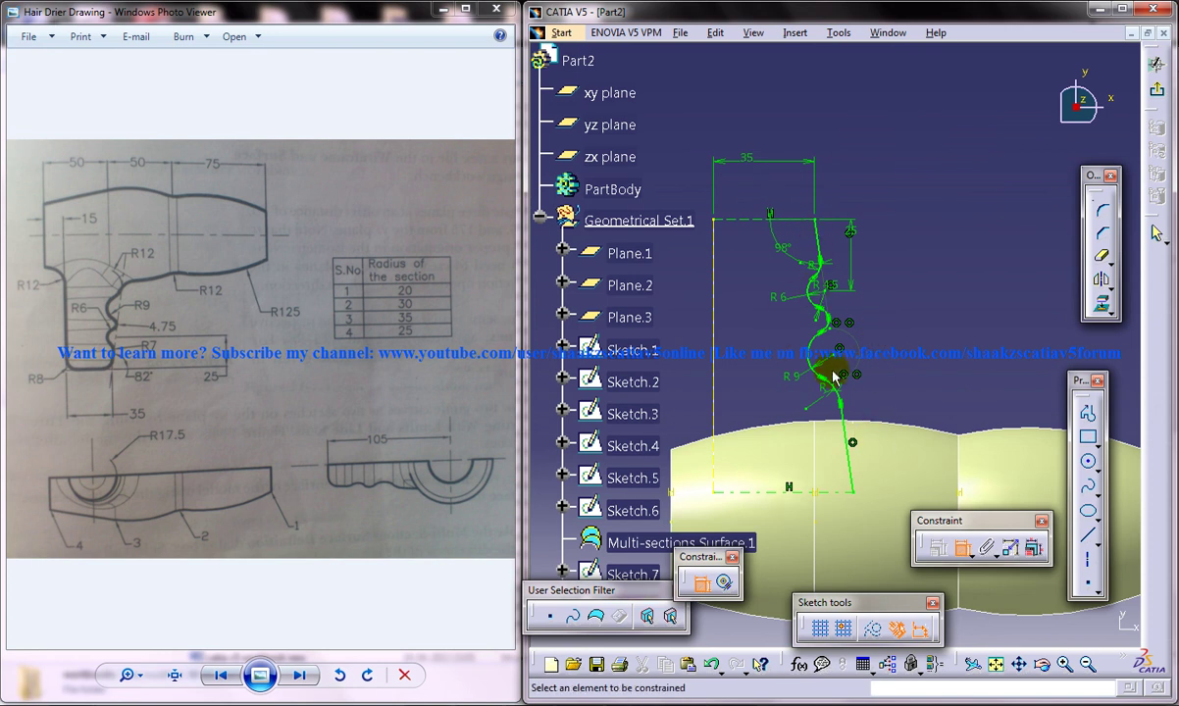
middle_drag(876, 345, 878, 235)
middle_drag(907, 381, 906, 441)
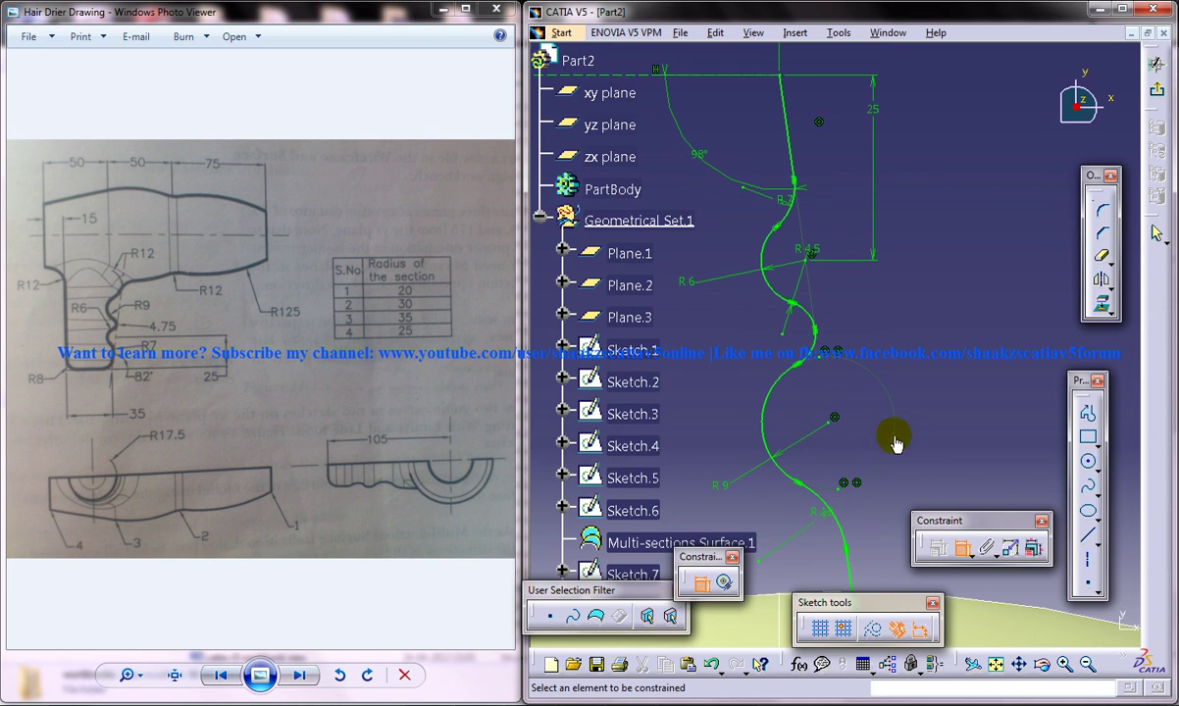
middle_drag(879, 390, 901, 476)
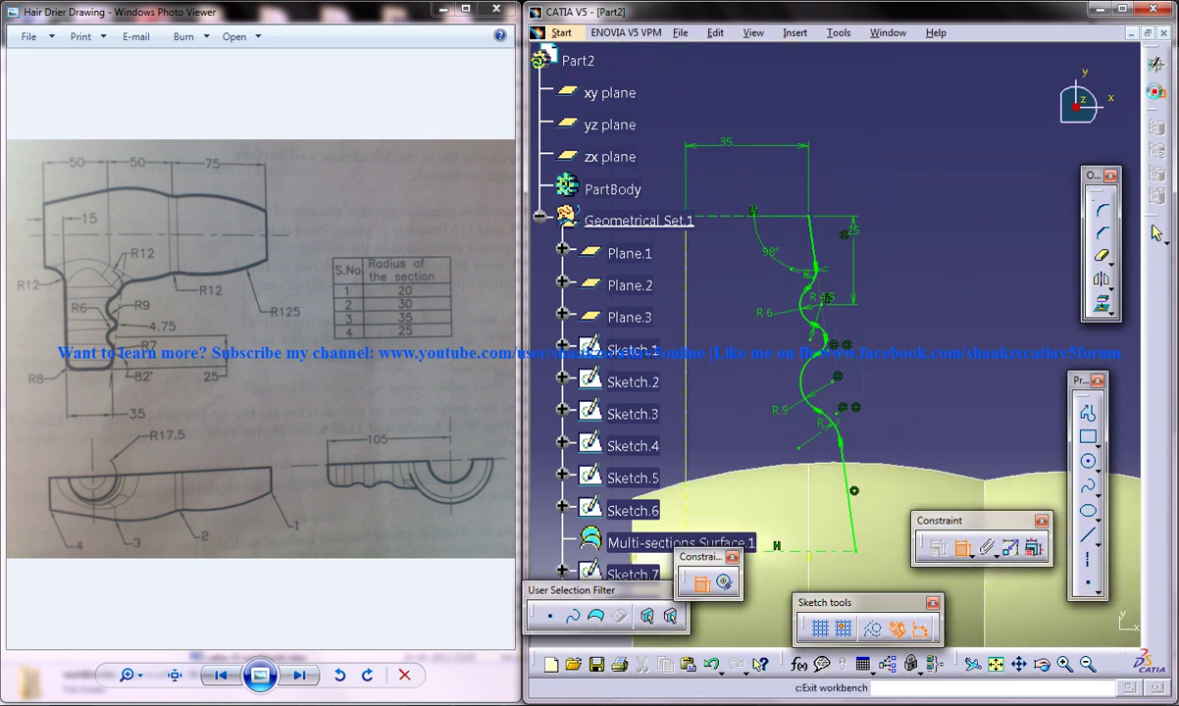
click(1154, 233)
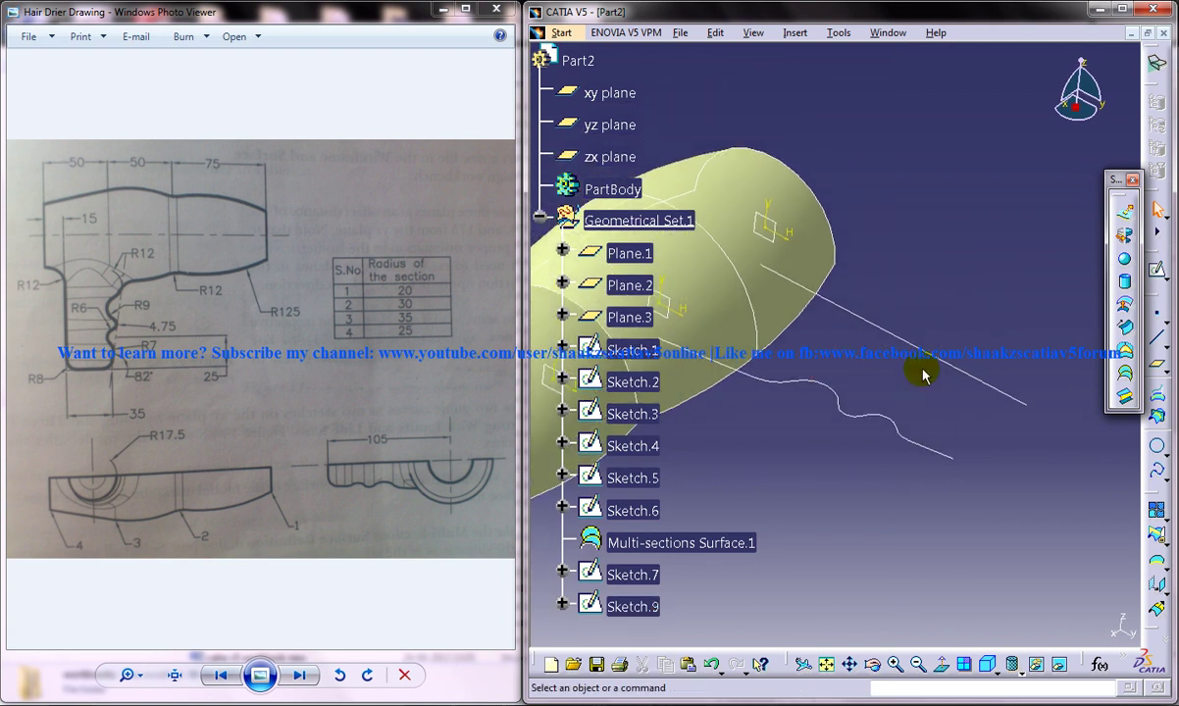
mouse_move(922, 374)
middle_down()
mouse_move(823, 387)
mouse_move(897, 337)
mouse_move(758, 356)
mouse_move(795, 363)
mouse_move(794, 347)
middle_up()
middle_drag(828, 384, 893, 406)
click(838, 316)
middle_drag(811, 430, 1010, 413)
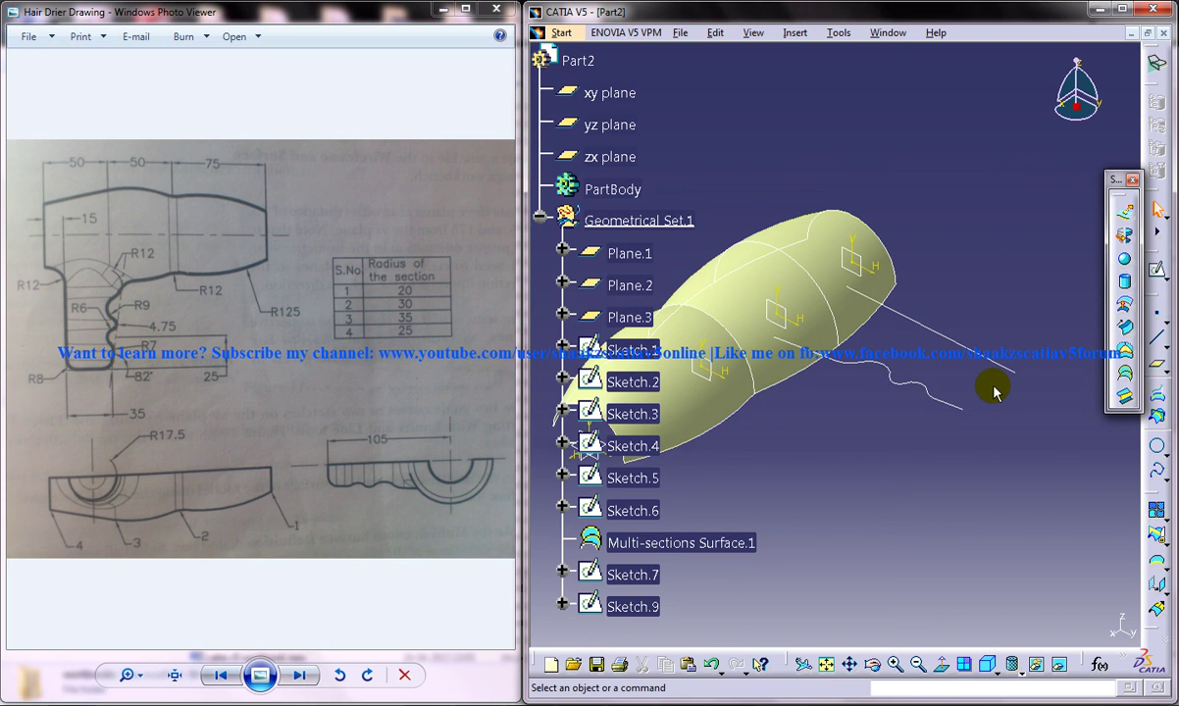
middle_drag(908, 371, 876, 424)
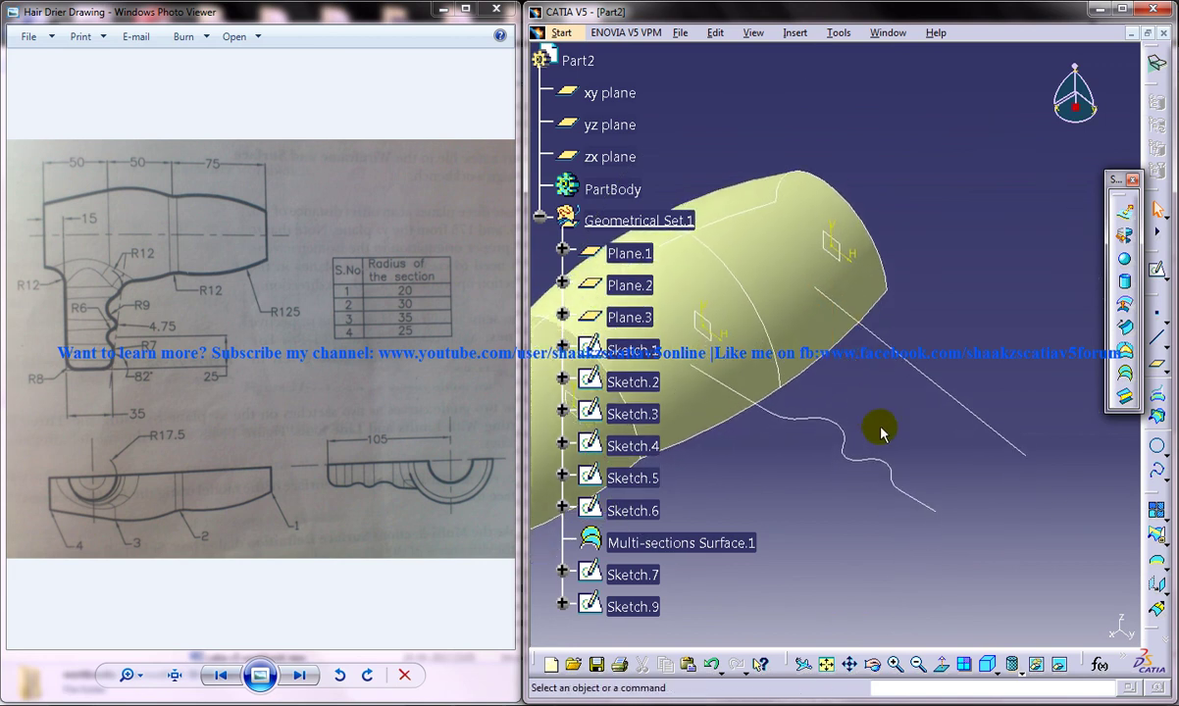